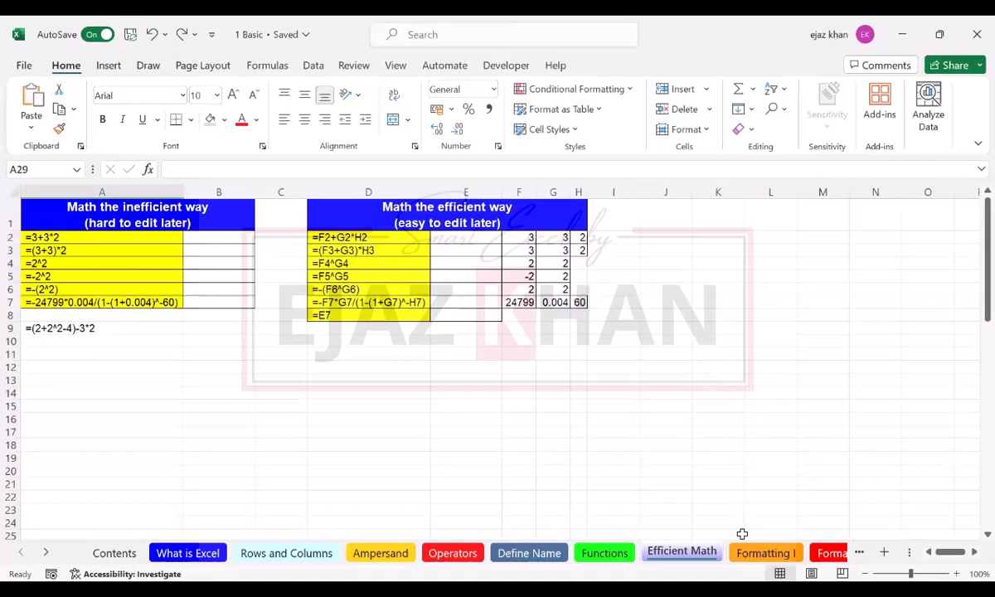
On the Formatting I sheet, make the Tax rate label in cell A2 bold, italic and underlined.
left_click(762, 552)
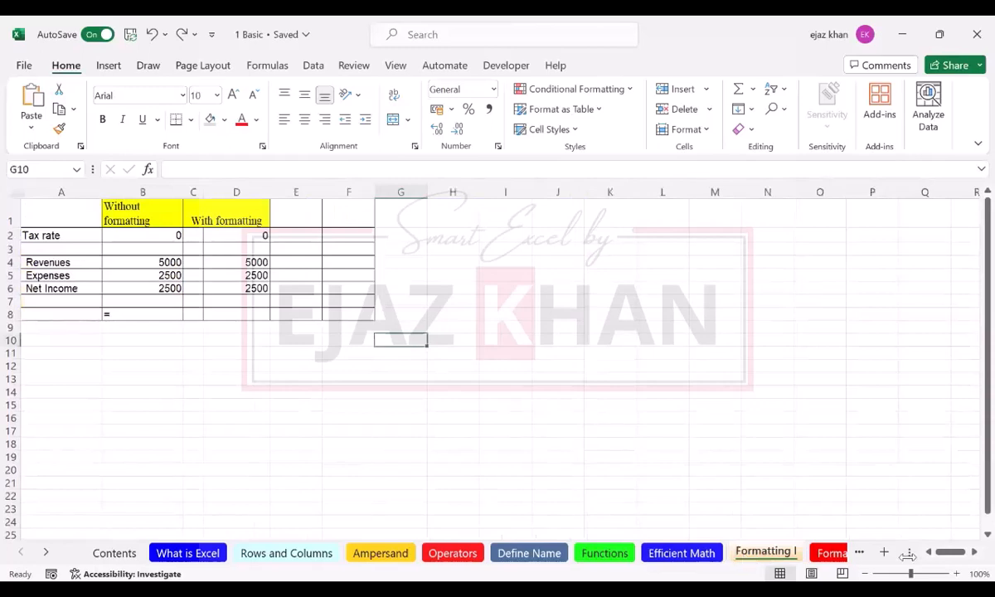
scroll(973, 413, "up", 7)
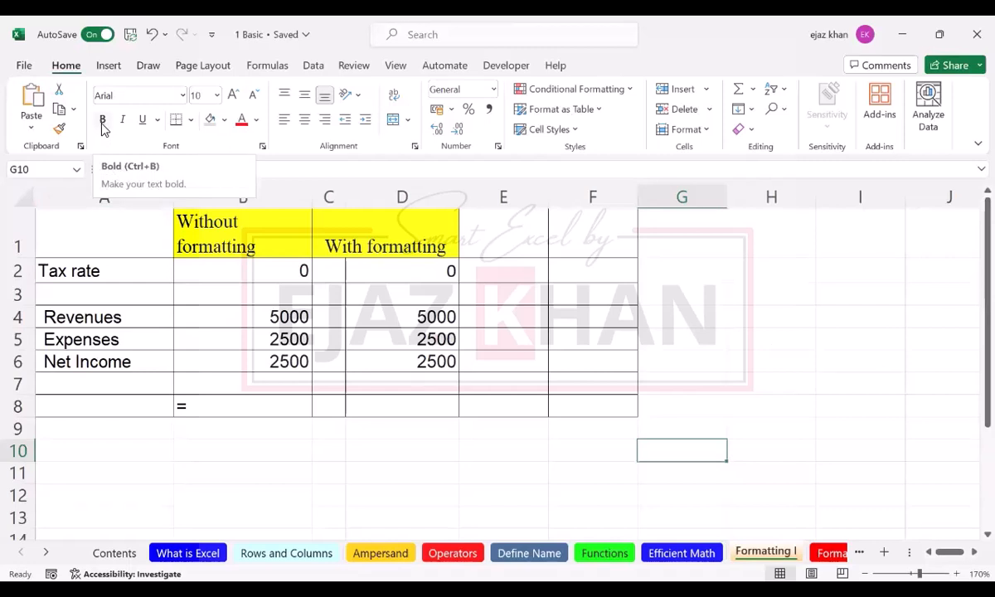
left_click(89, 272)
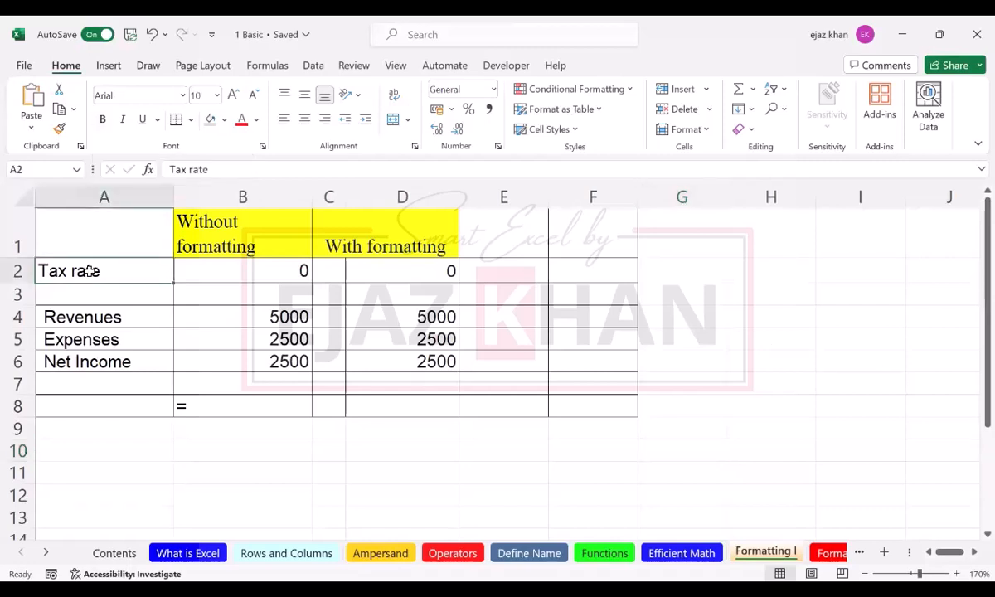
left_click(103, 120)
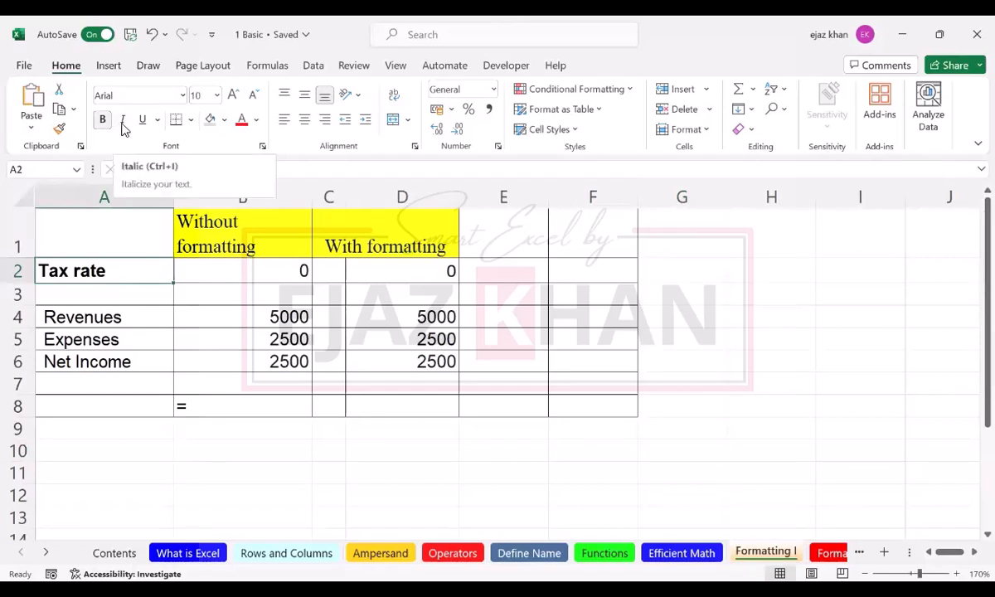
left_click(122, 124)
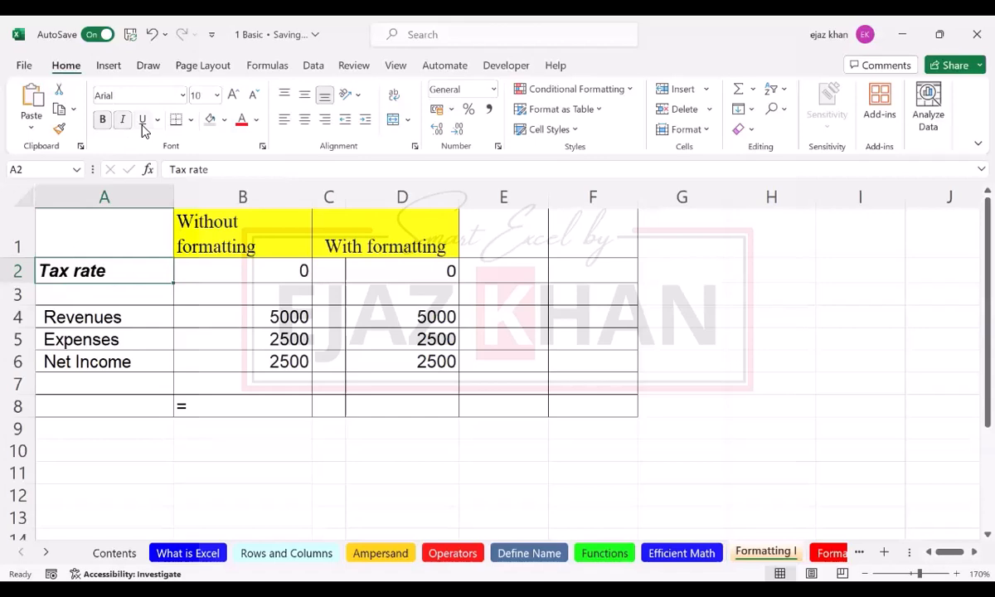
left_click(142, 122)
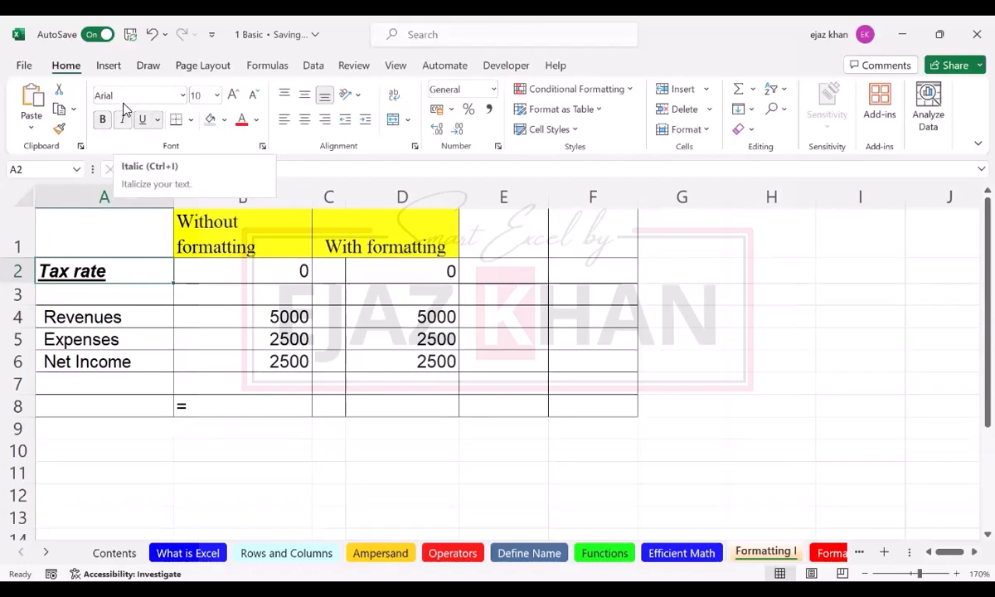
left_click(182, 97)
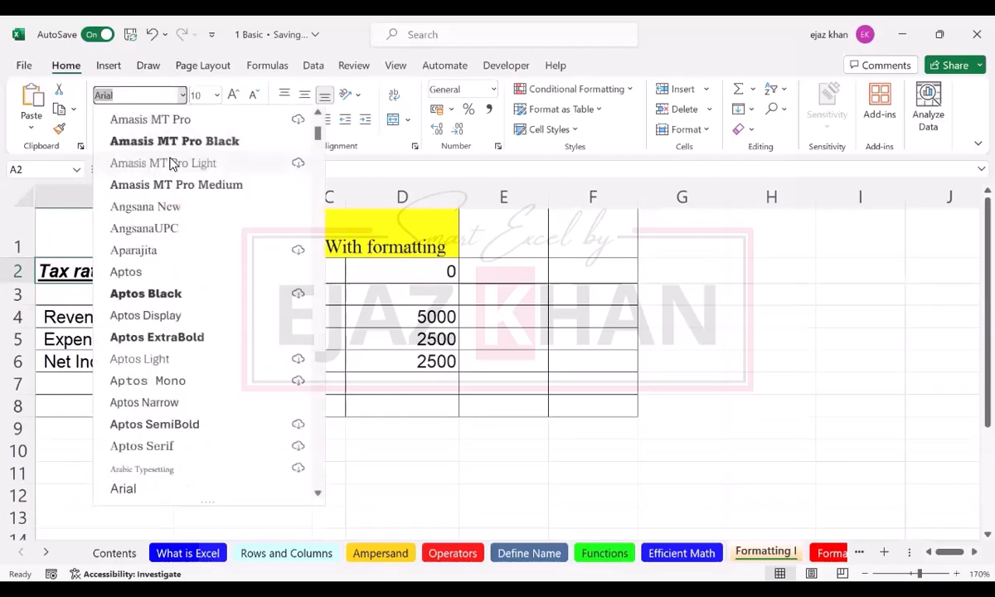
left_click(184, 95)
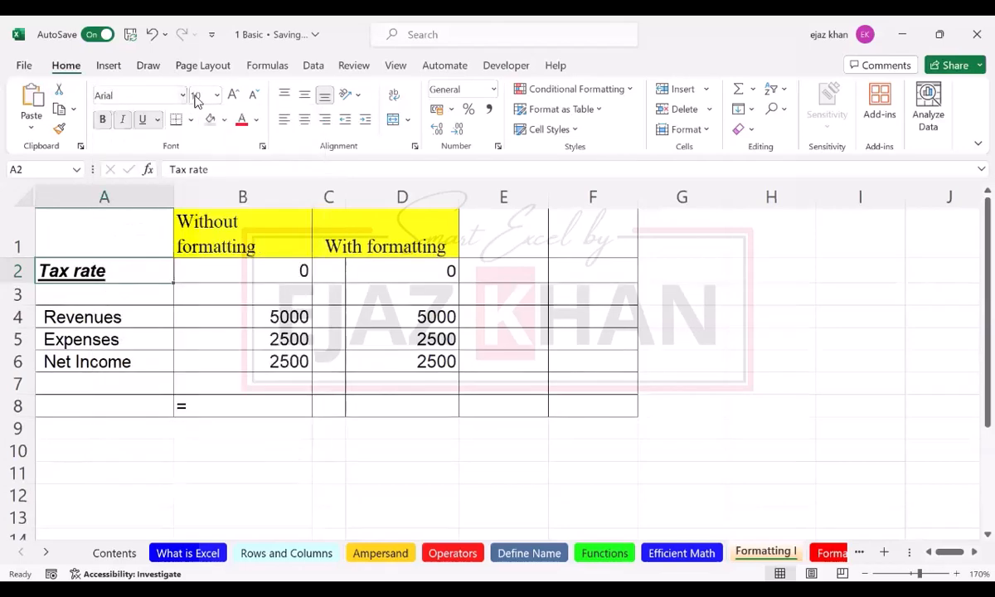
left_click(215, 96)
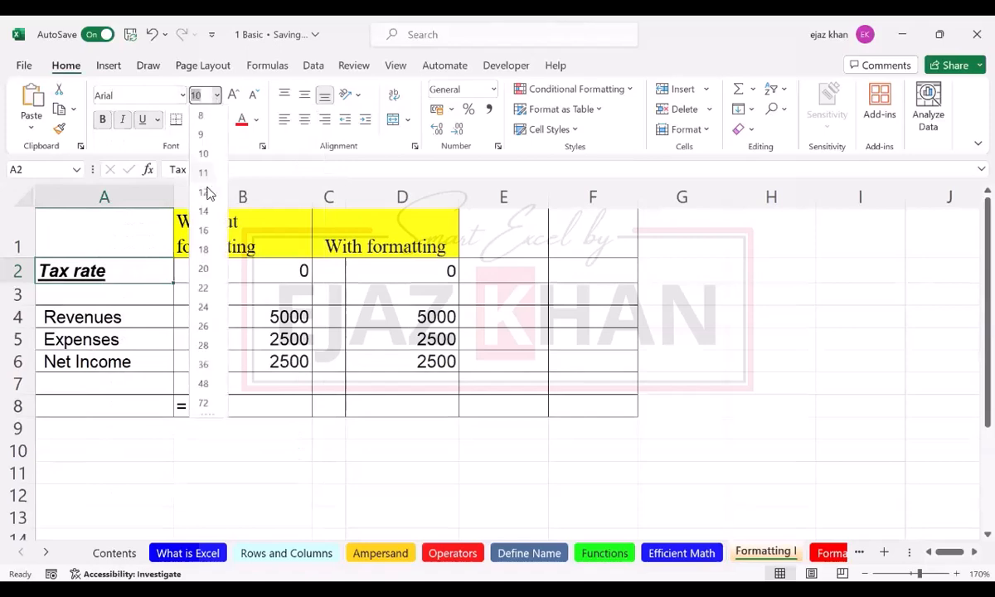
left_click(219, 96)
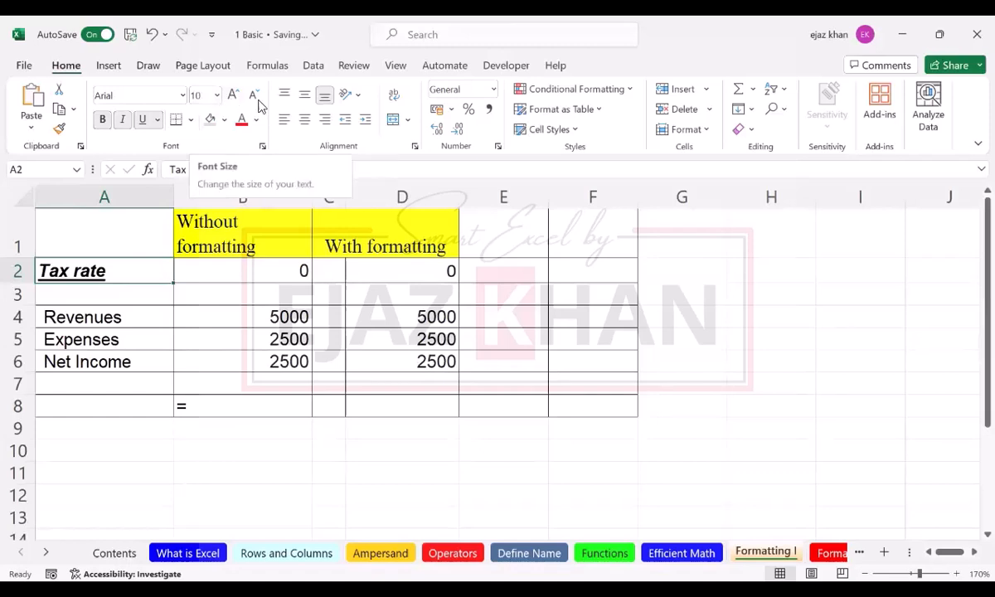
Decrease the font size of the Tax rate label in A2 to 9.
left_click(250, 96)
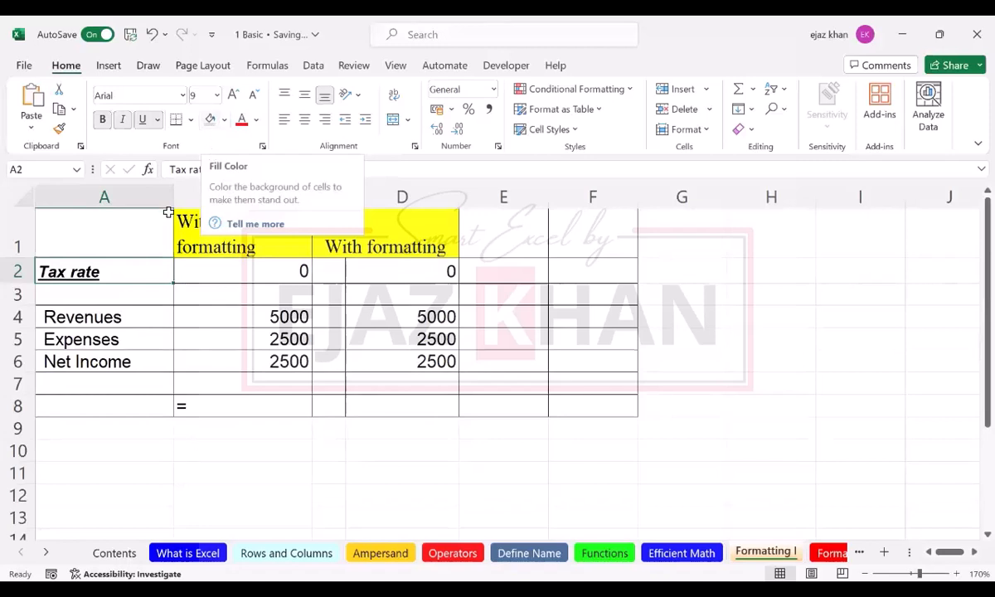
left_click(146, 356)
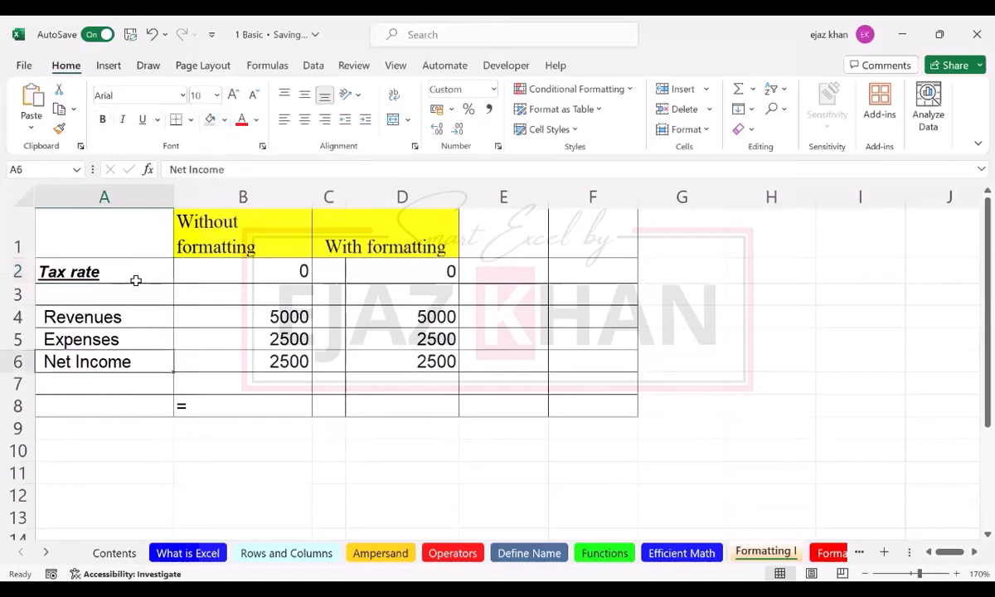
left_click(134, 267)
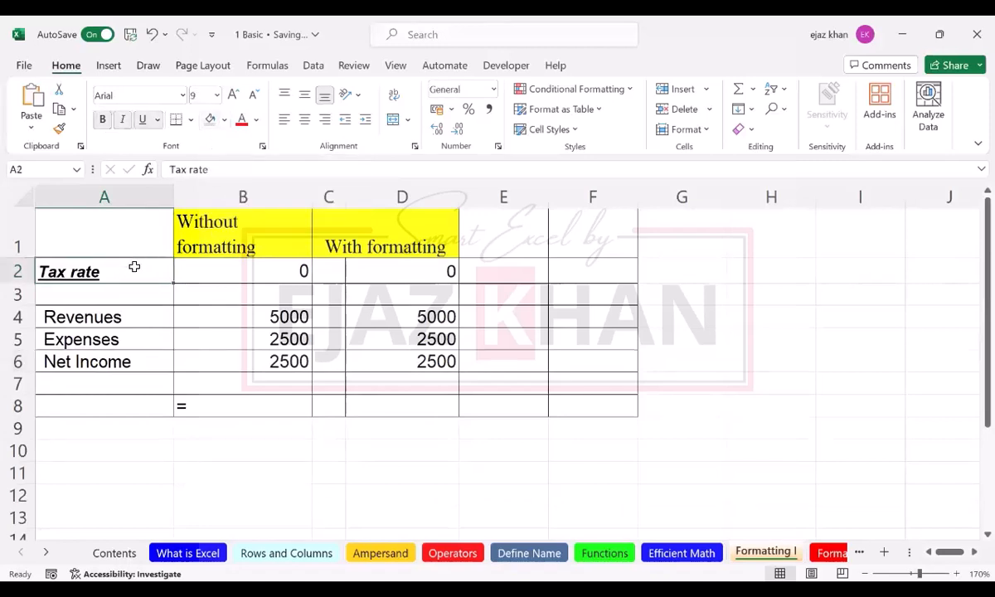
left_click(225, 120)
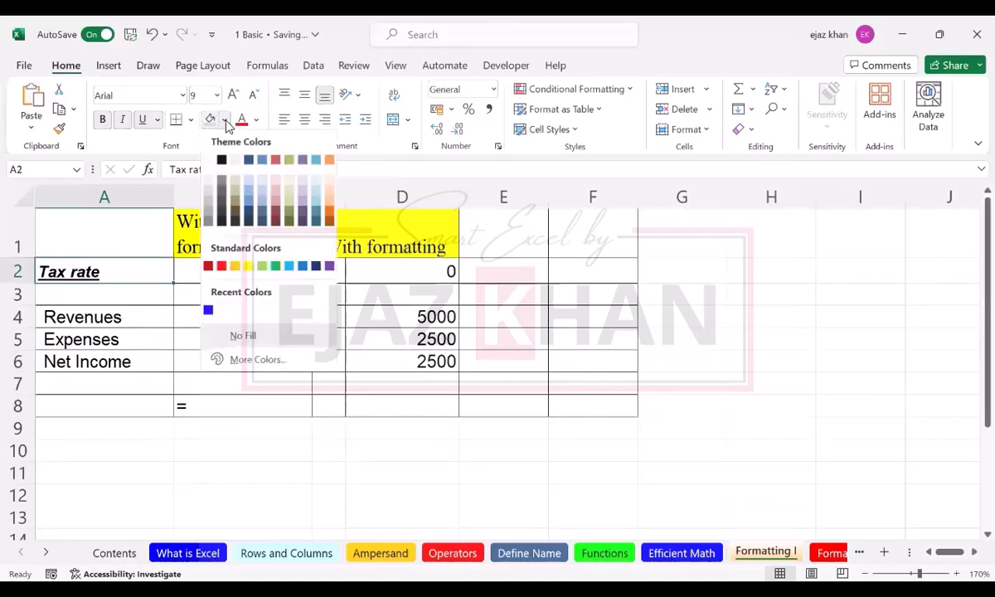
left_click(225, 121)
left_click(225, 121)
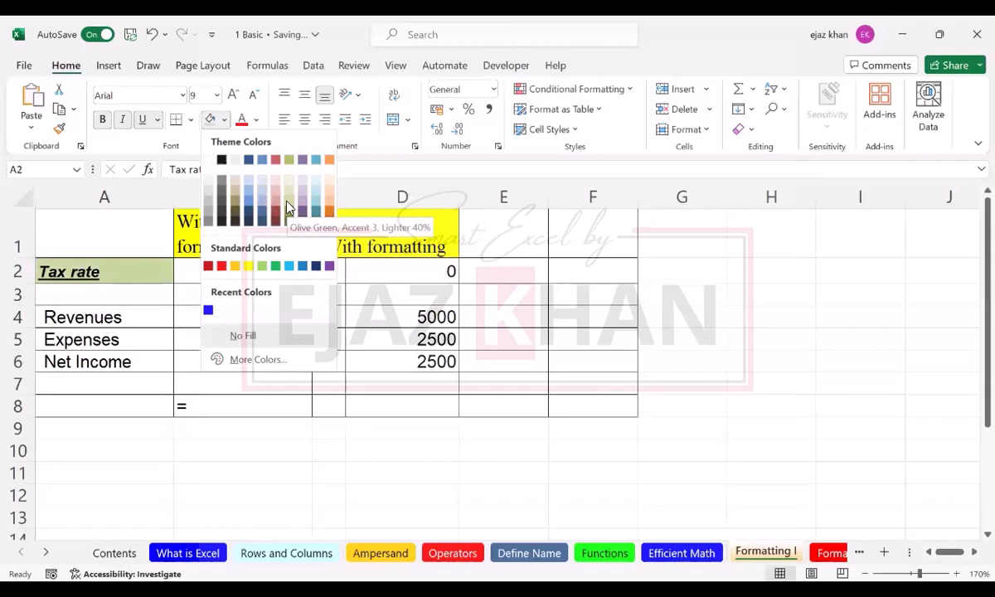
Change the font color of the Tax rate label in A2 to red.
left_click(250, 123)
left_click(257, 122)
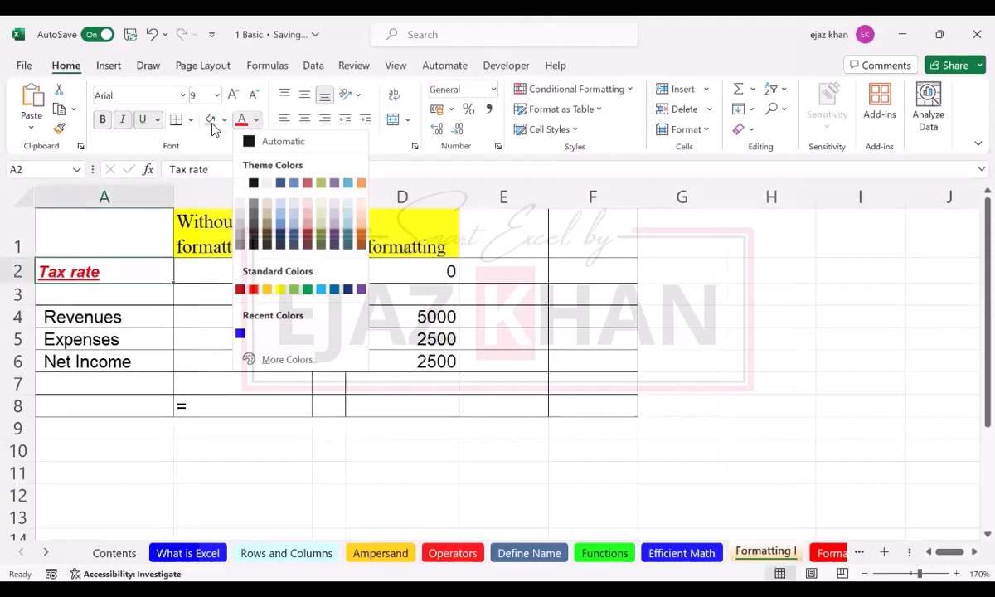
left_click(191, 433)
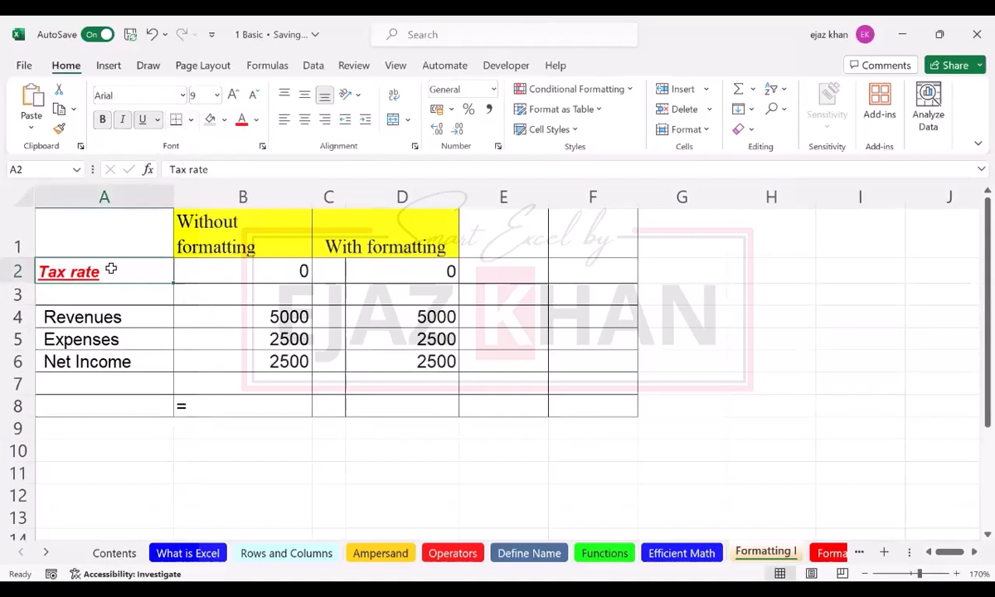
Remove all borders from the range A2:F8 and undo the removal.
left_click_drag(119, 268, 580, 401)
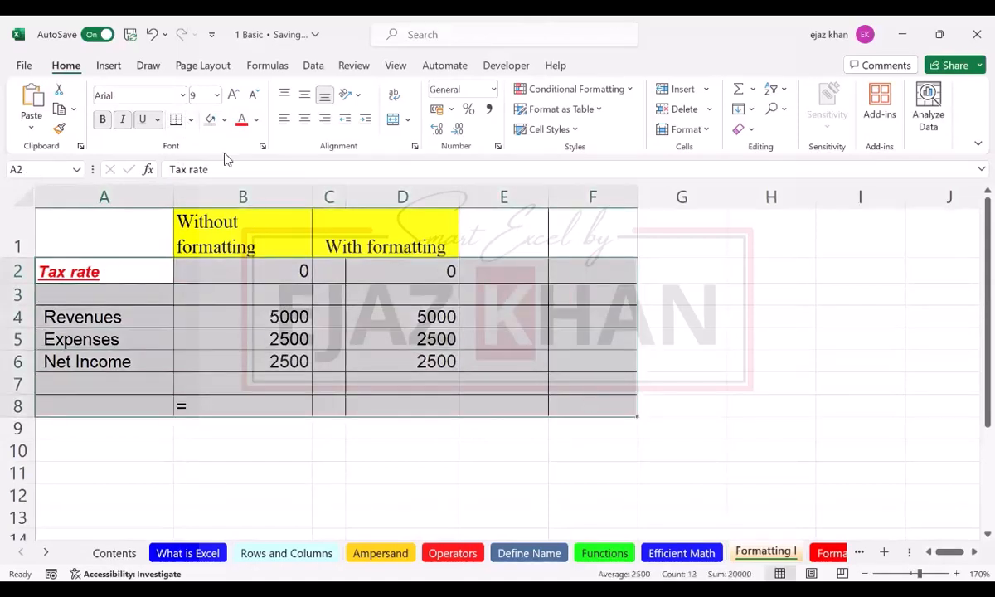
left_click(191, 121)
left_click(222, 259)
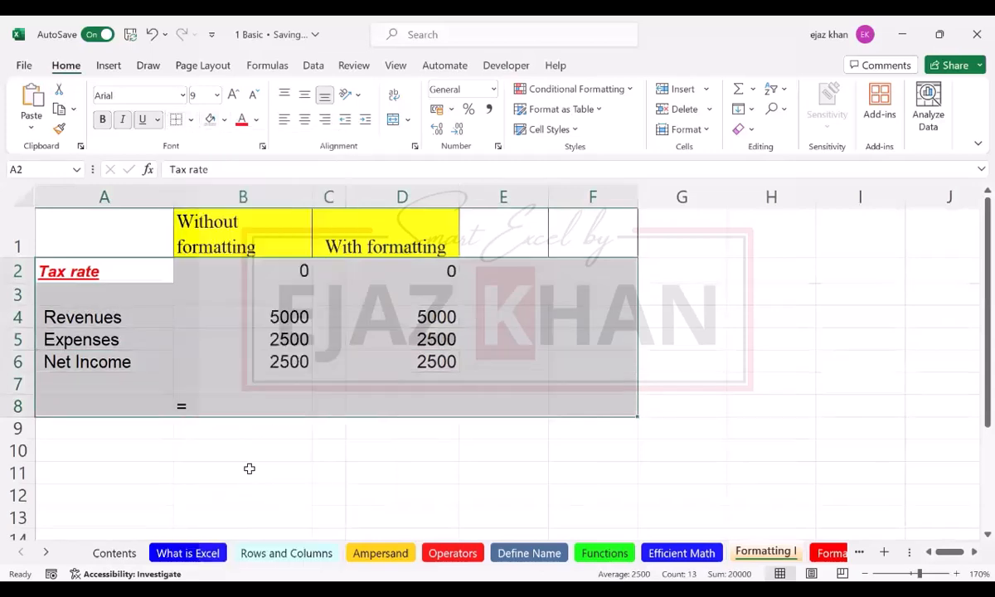
left_click(247, 476)
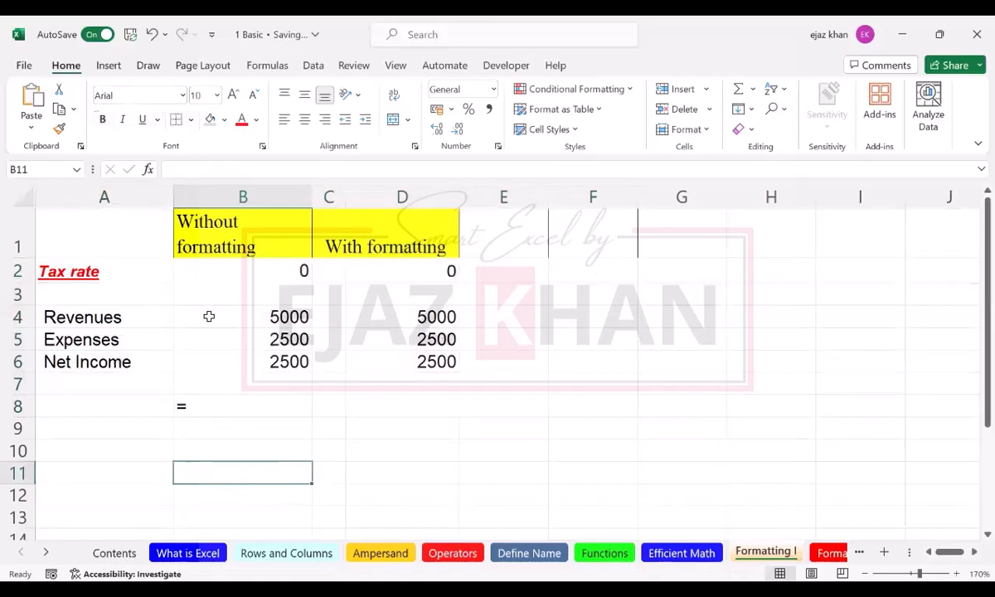
key("ctrl+z")
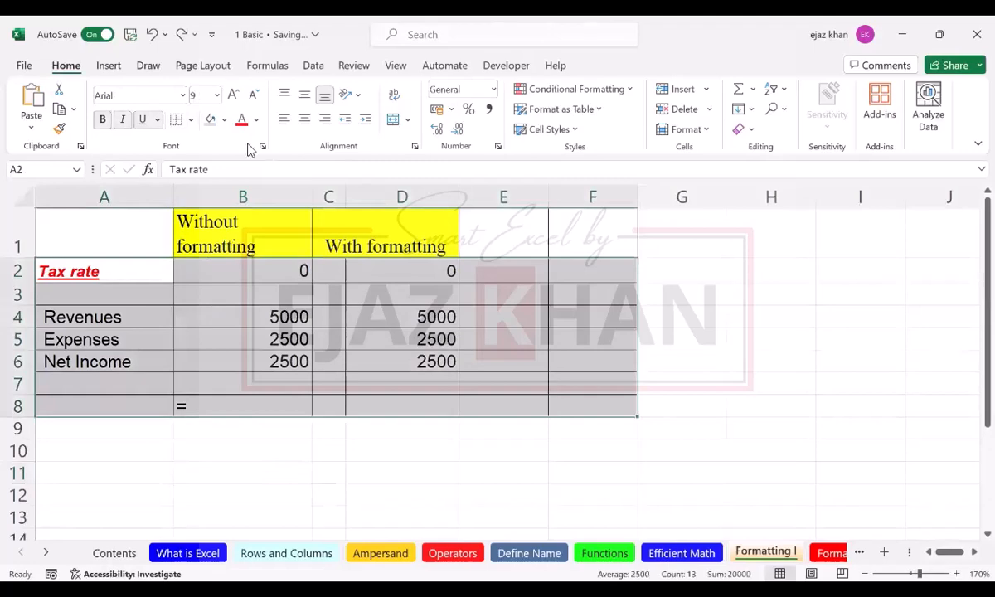
left_click(756, 336)
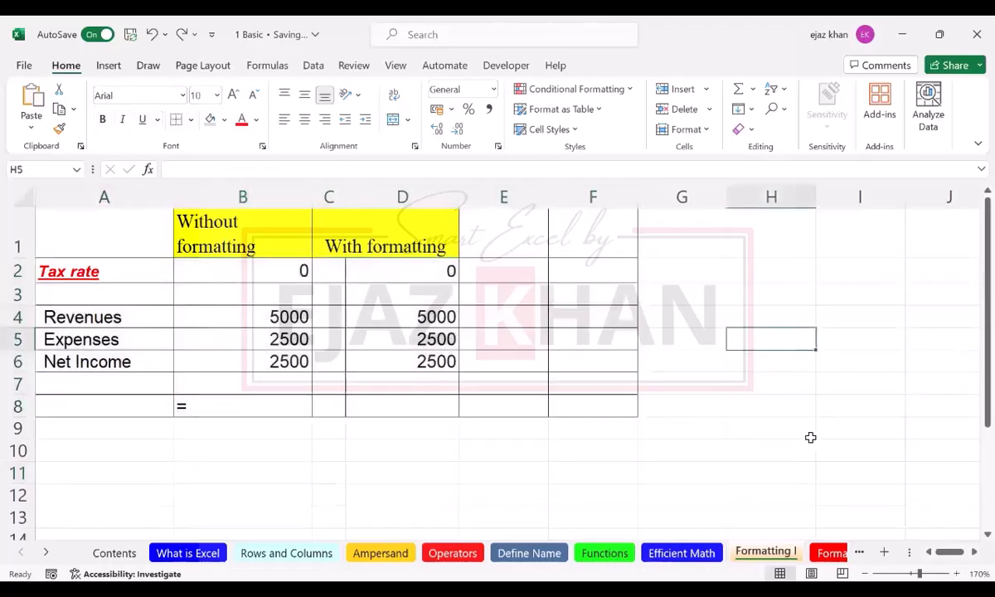
left_click(804, 409)
left_click(769, 315)
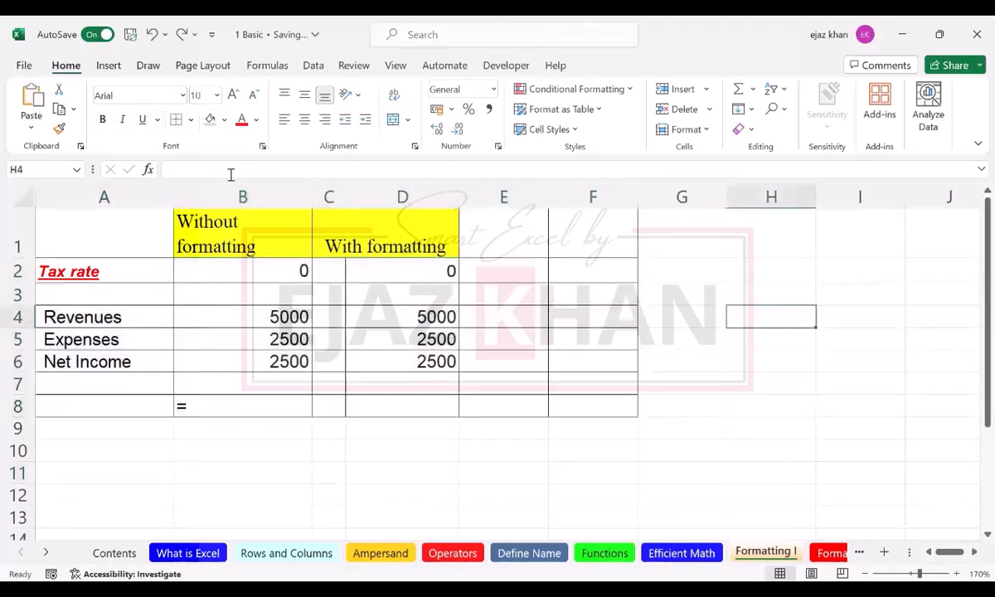
left_click(191, 120)
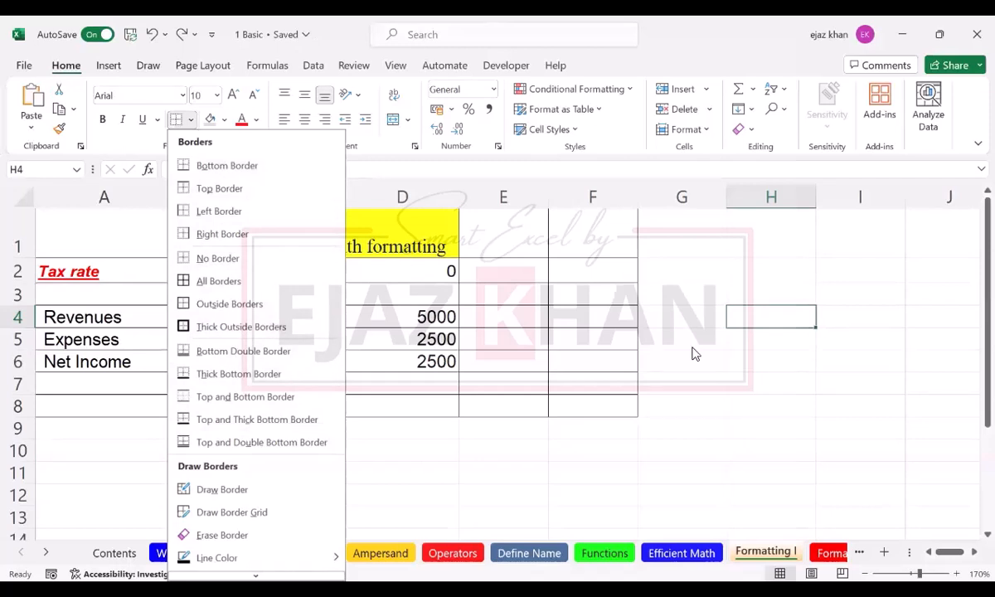
left_click(367, 216)
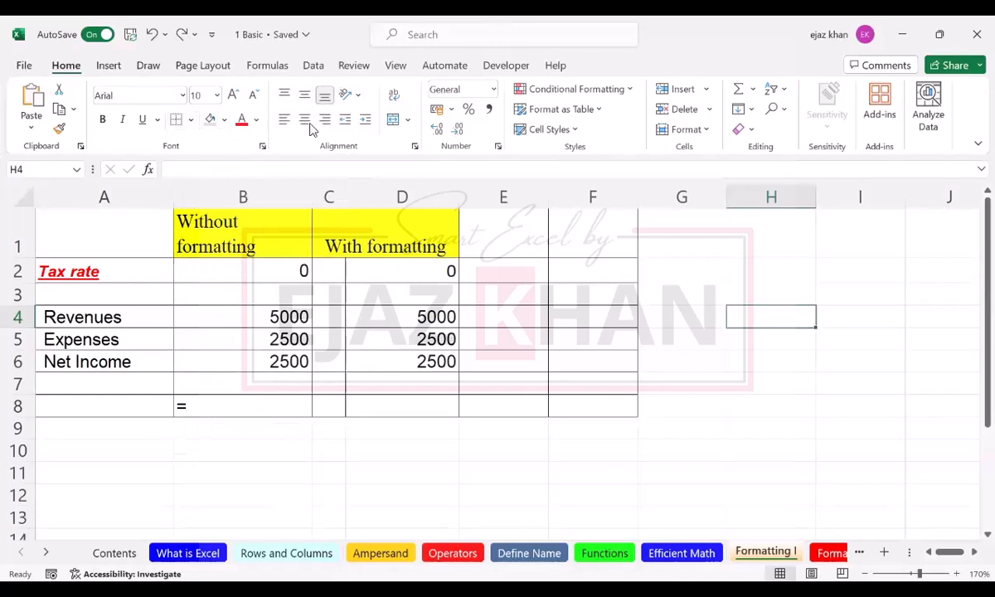
Try right, center and left alignment on the Tax rate label in A2, and cycle its vertical alignment back to bottom.
left_click(109, 279)
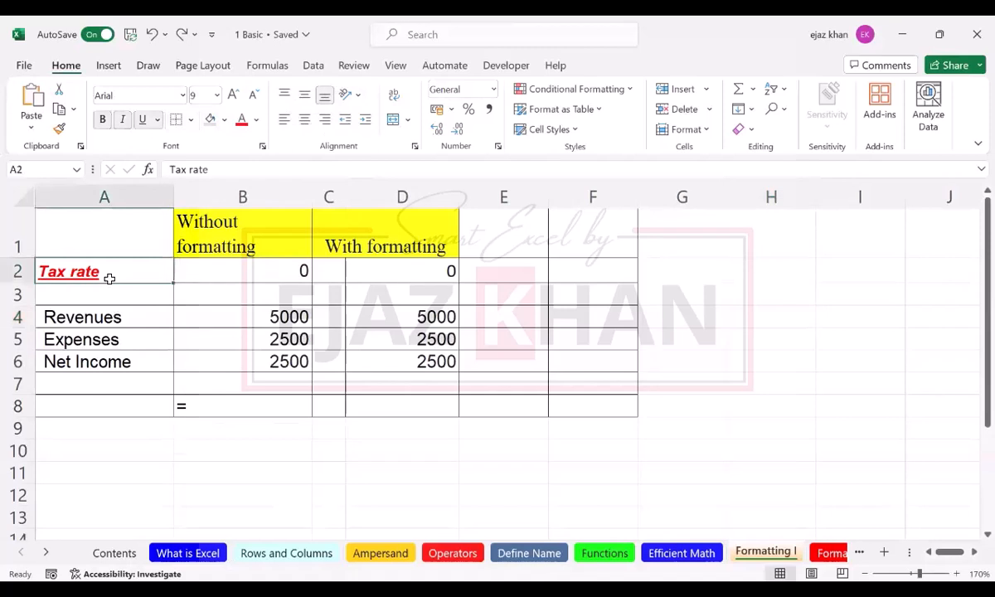
left_click(330, 125)
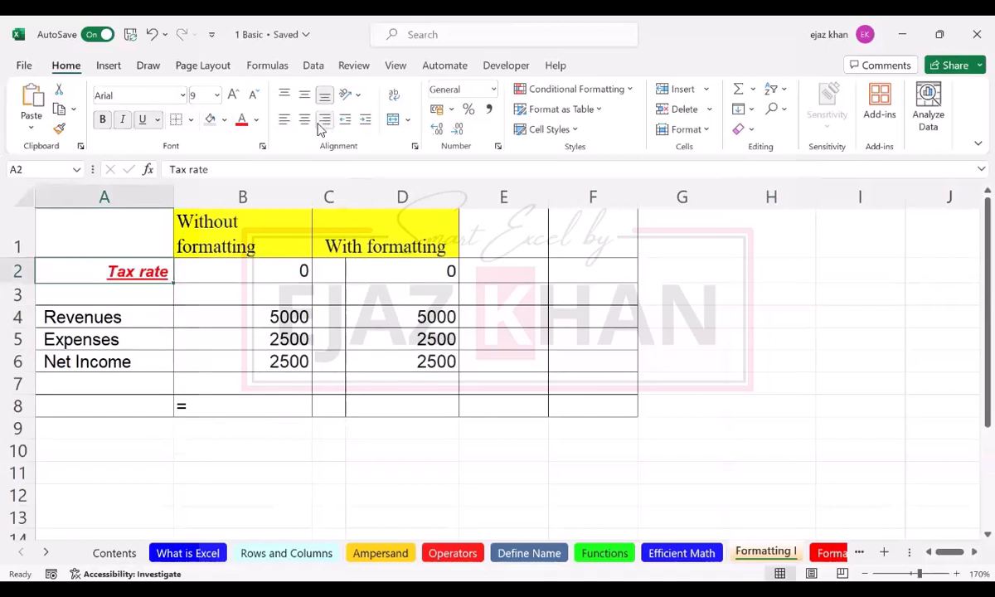
left_click(304, 119)
left_click(284, 120)
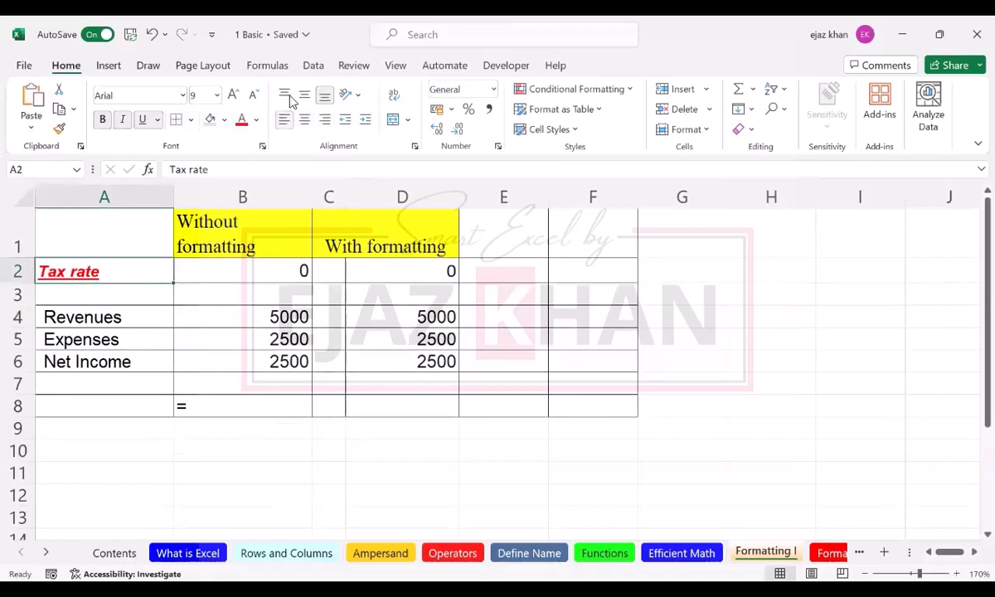
left_click(287, 94)
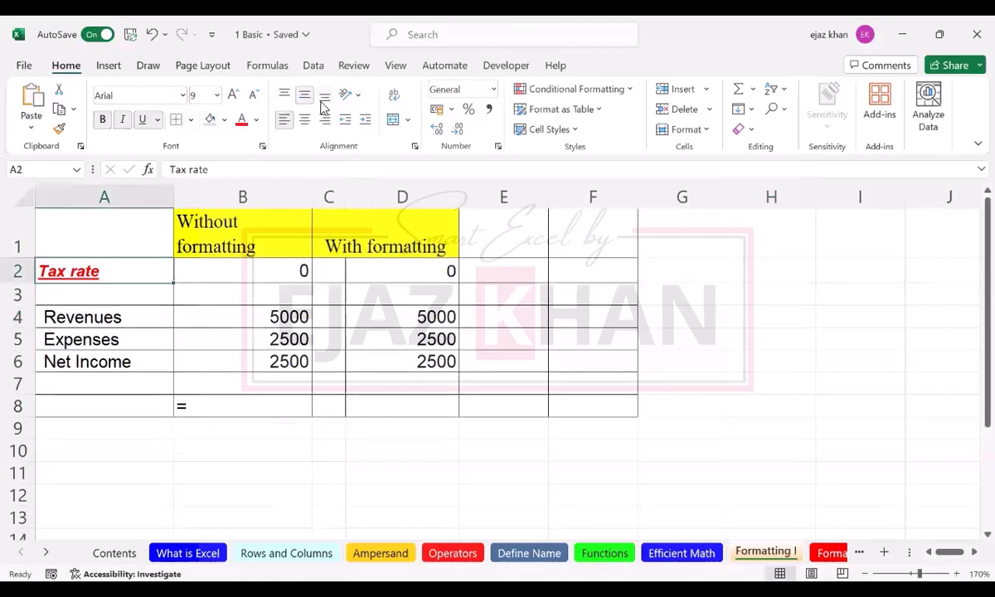
left_click(323, 98)
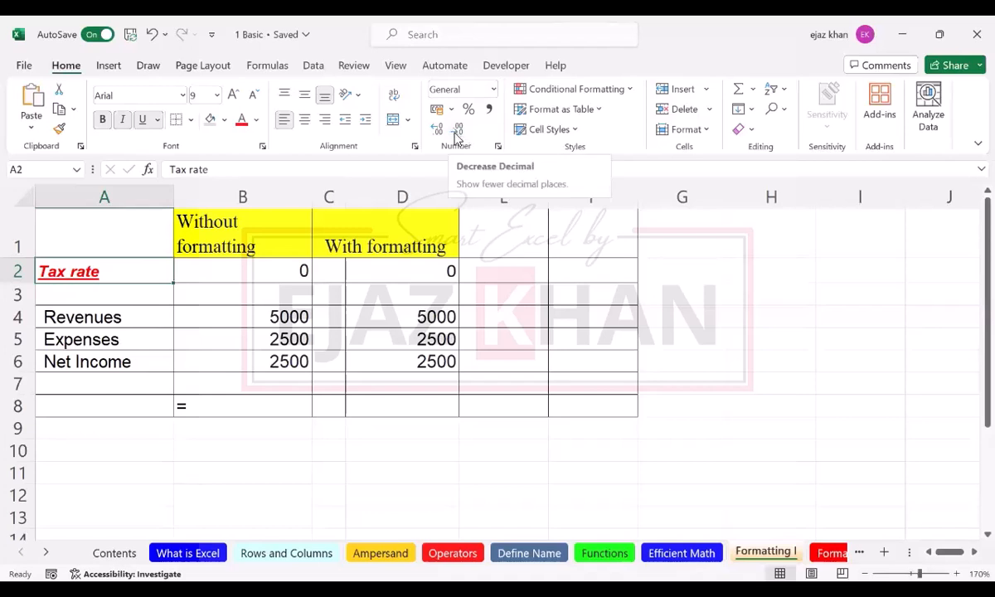
Enter 7.98765 in cell G3 and show it with one more decimal place.
left_click(710, 298)
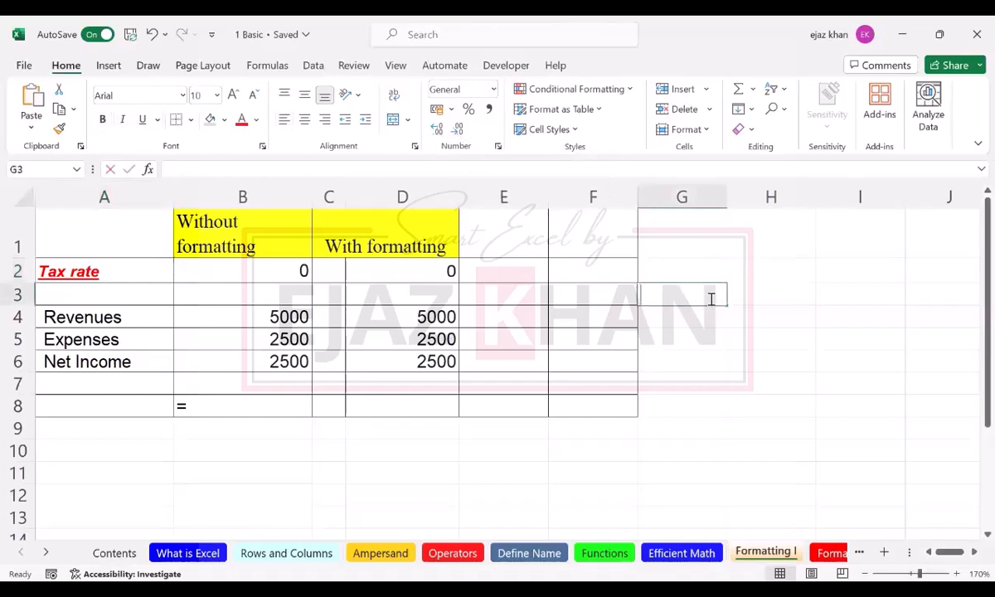
type("7.98765")
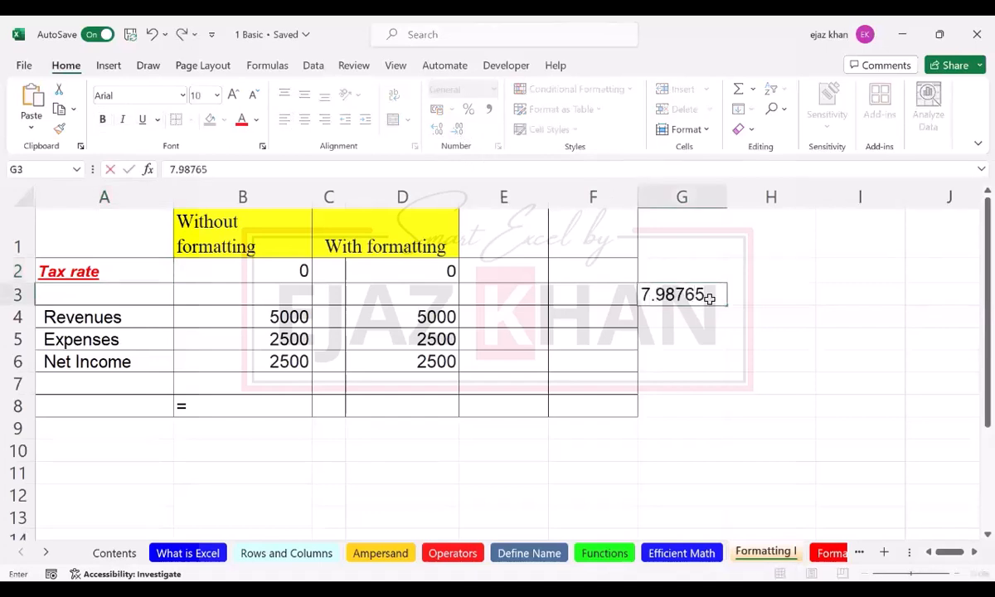
key("Return")
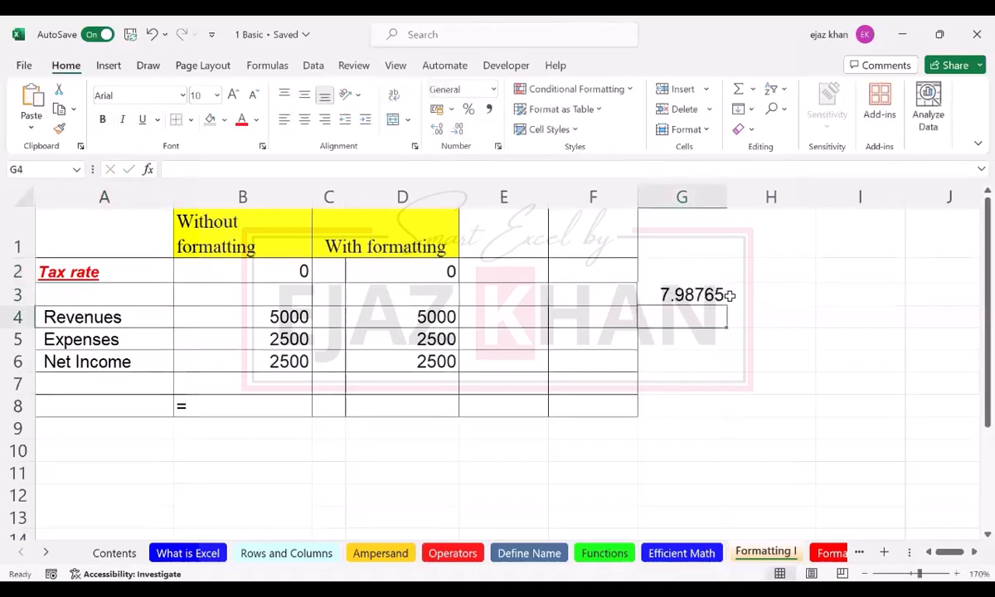
left_click(713, 296)
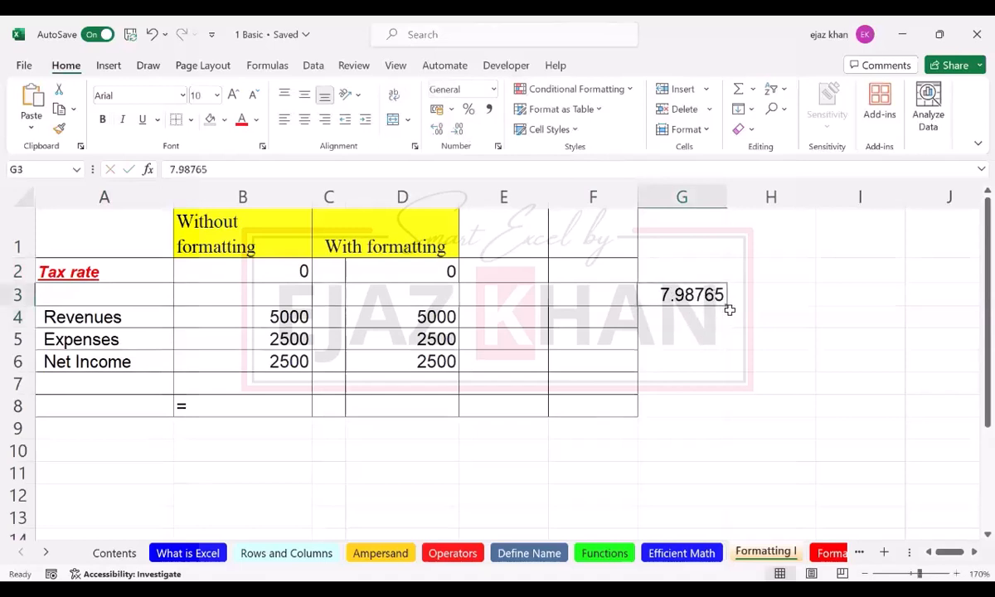
left_click(446, 132)
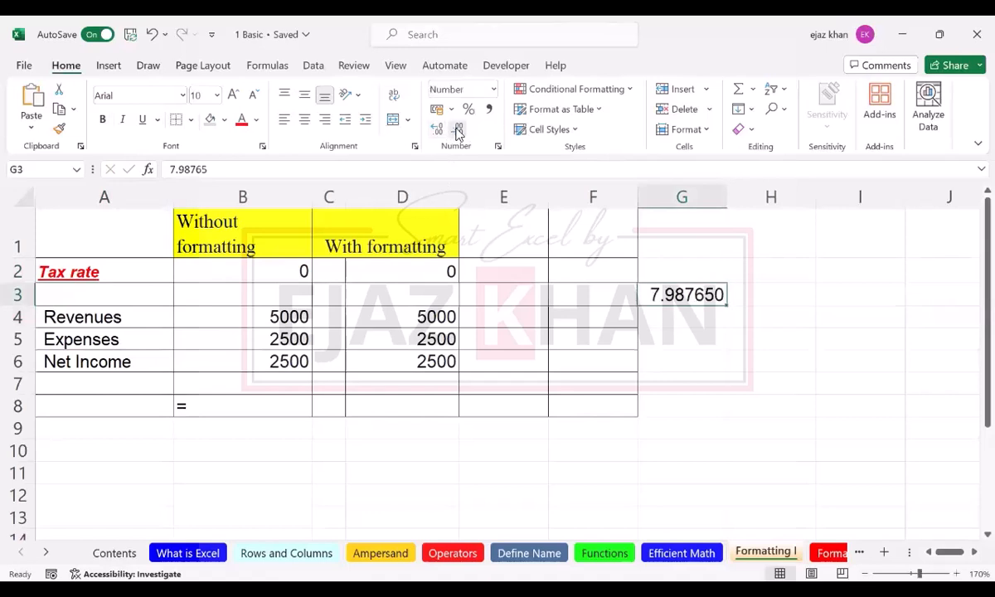
Reduce the decimal places shown in G3 to one, add two back, and reduce them to zero.
left_click(458, 130)
left_click(458, 130)
left_click(458, 130)
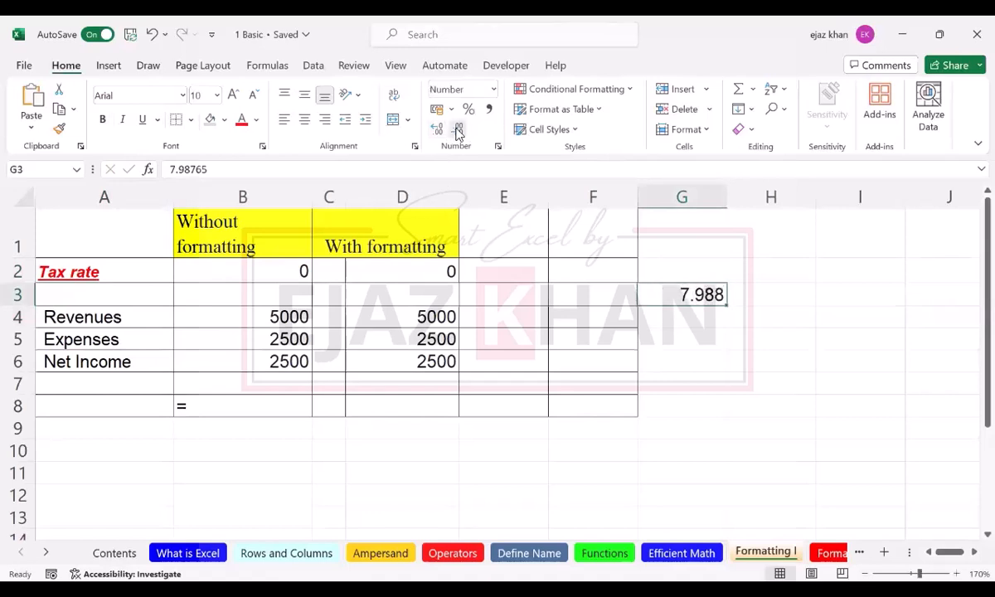
left_click(458, 130)
left_click(457, 130)
left_click(436, 130)
left_click(437, 130)
left_click(458, 130)
left_click(458, 130)
left_click(458, 130)
Enter the formula =G3*1000 in cell G5.
key("Down")
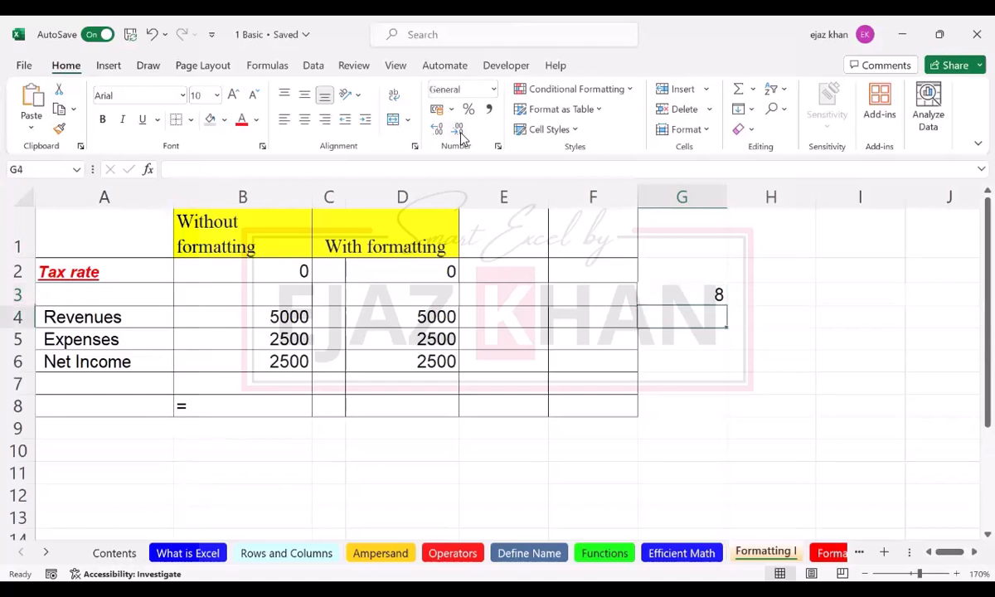
key("Down")
type("=")
key("Up")
key("Up")
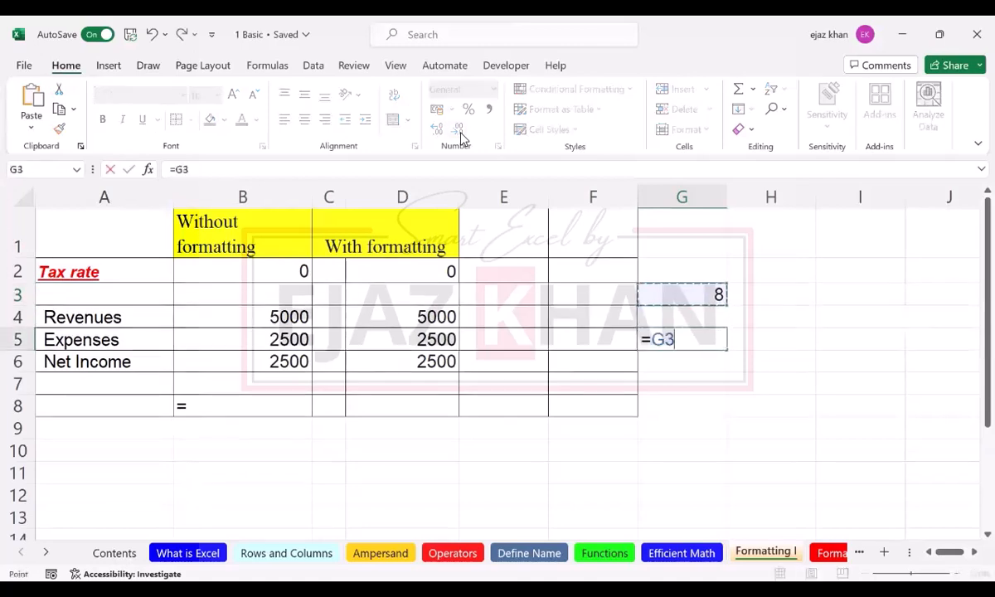
type("*10000")
key("BackSpace")
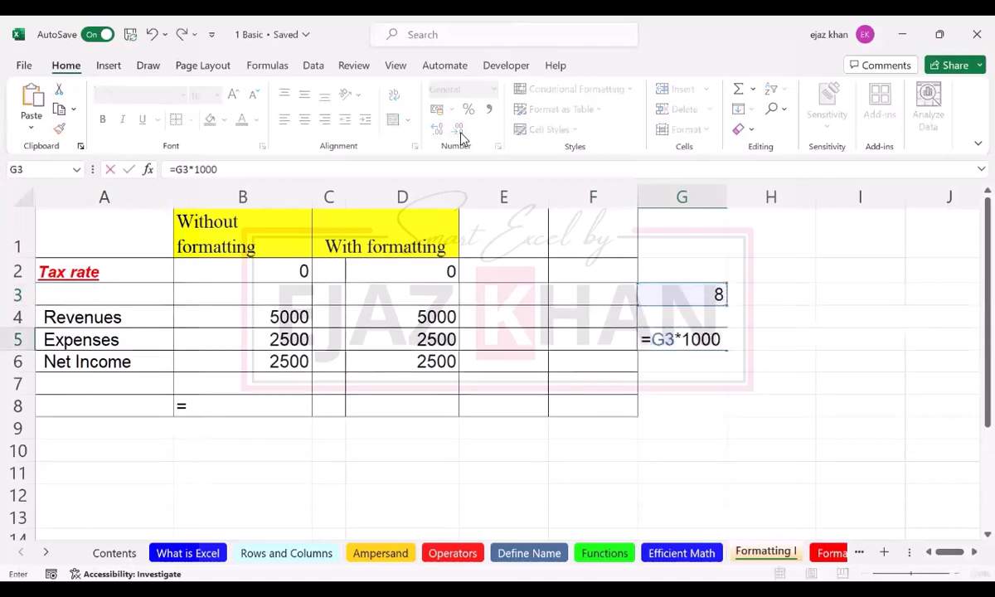
key("Return")
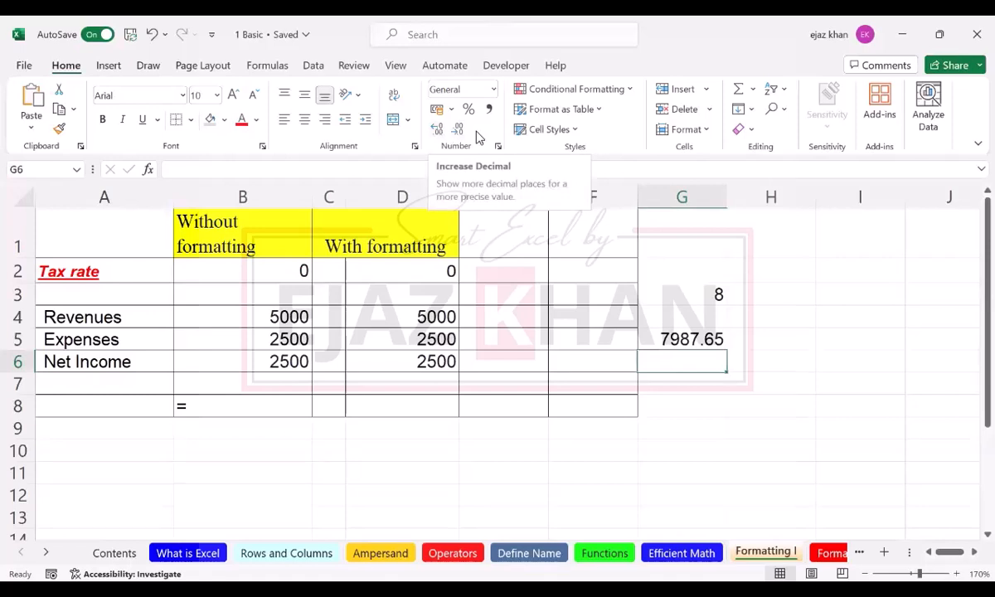
Replace the contents of G5 with 0.81 and apply percentage format to G5 and the empty cell G6.
left_click(699, 345)
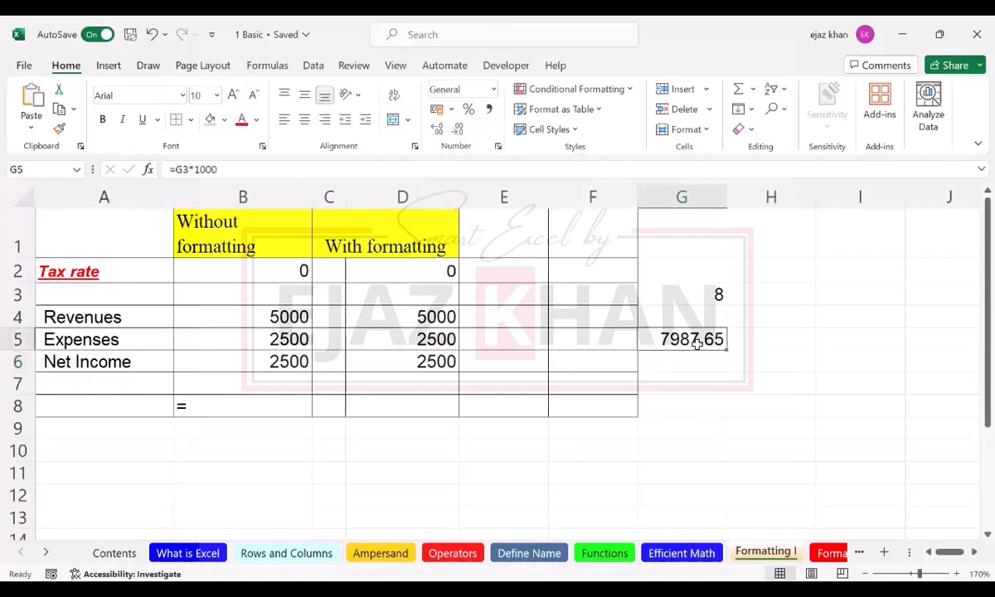
type("0.81")
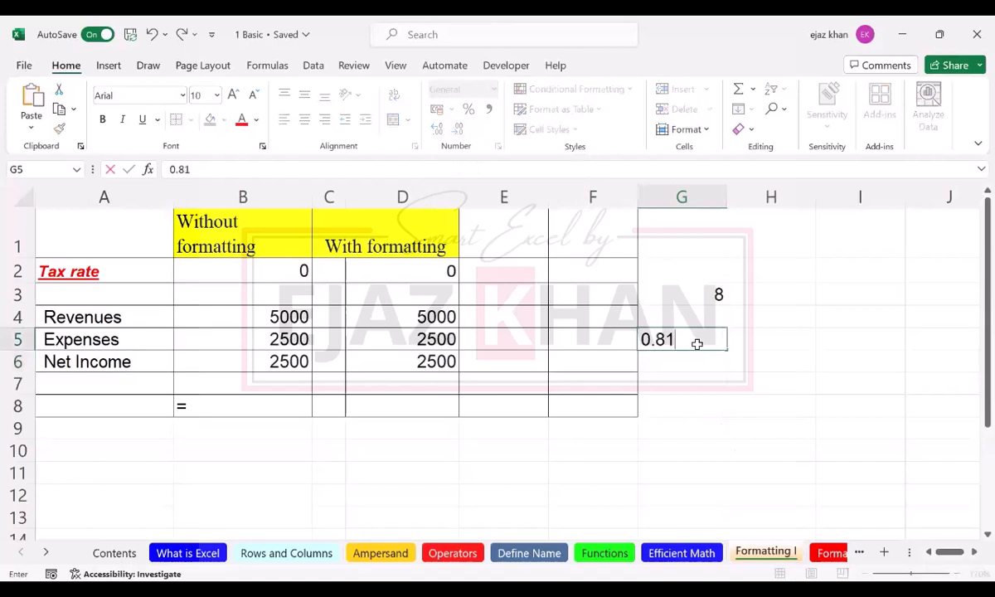
key("Return")
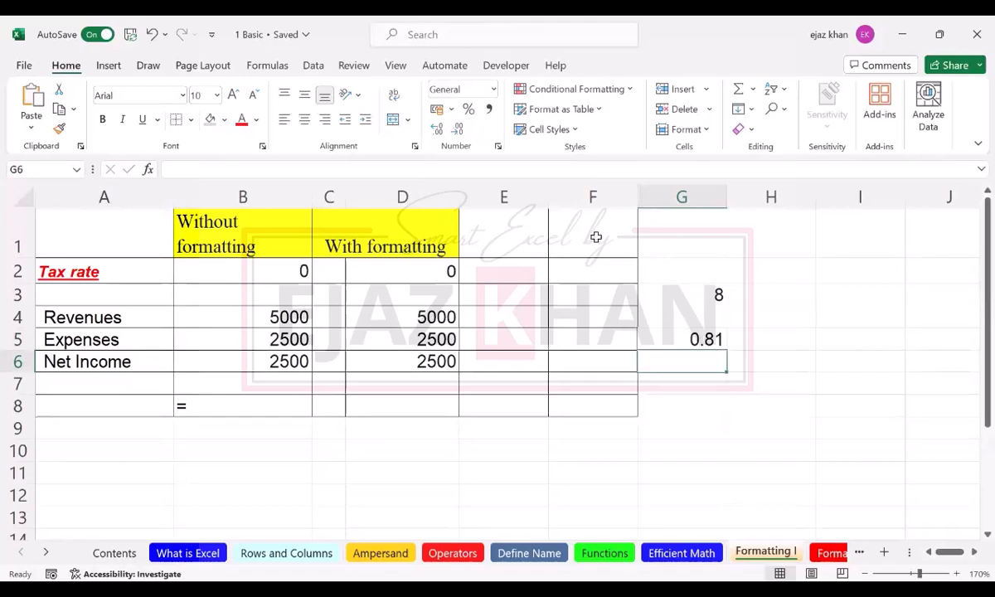
left_click(469, 111)
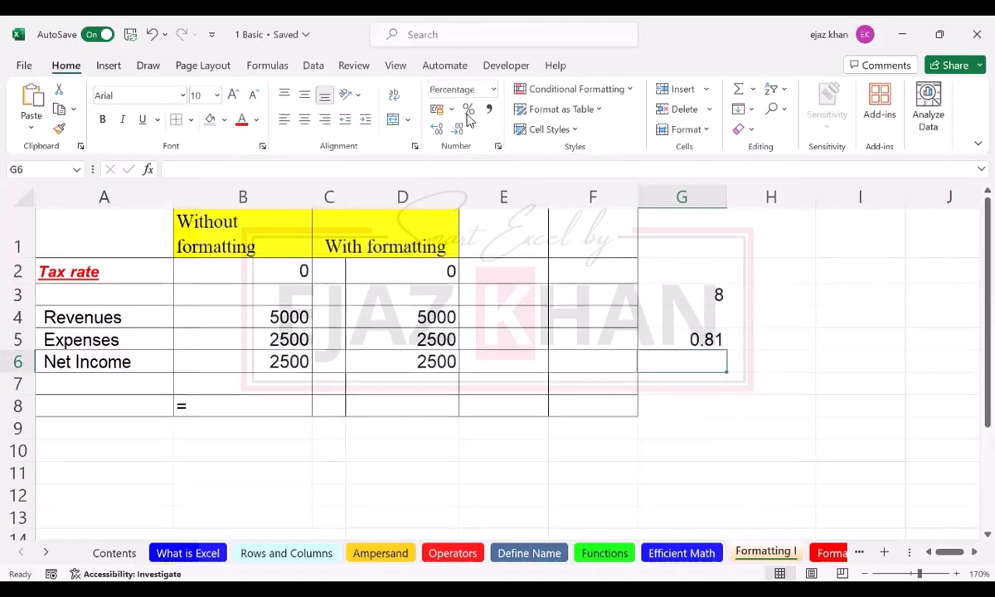
left_click(670, 340)
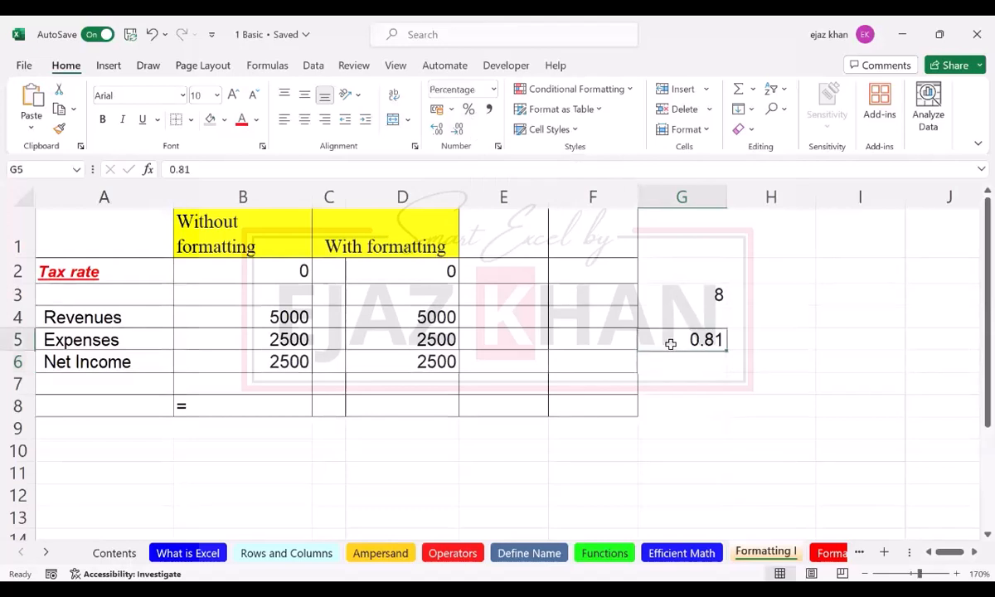
left_click(469, 111)
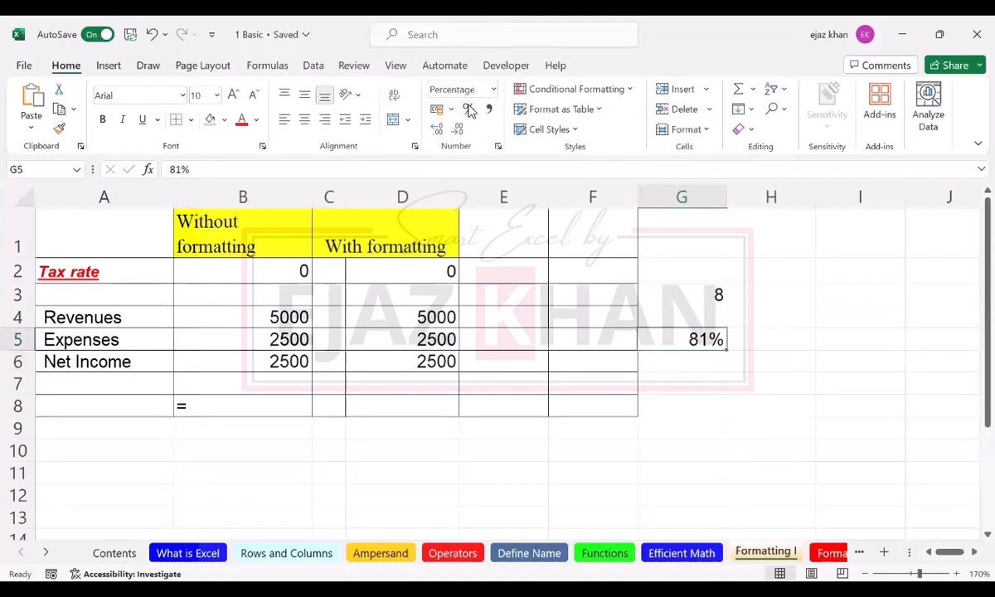
Enter 0.81 in H5 and the formula =H5*100 in I5.
left_click(756, 342)
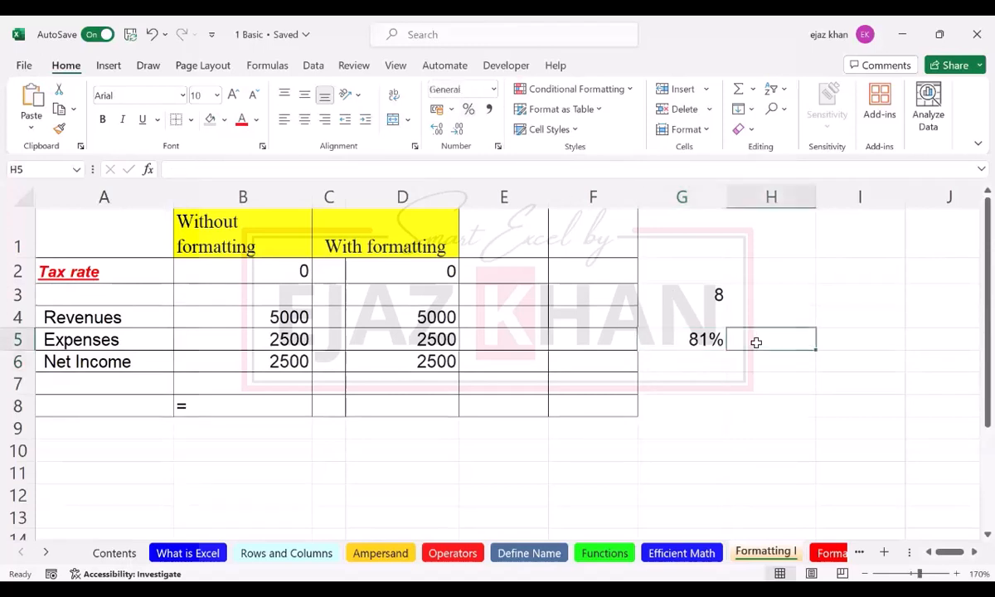
type("0.81")
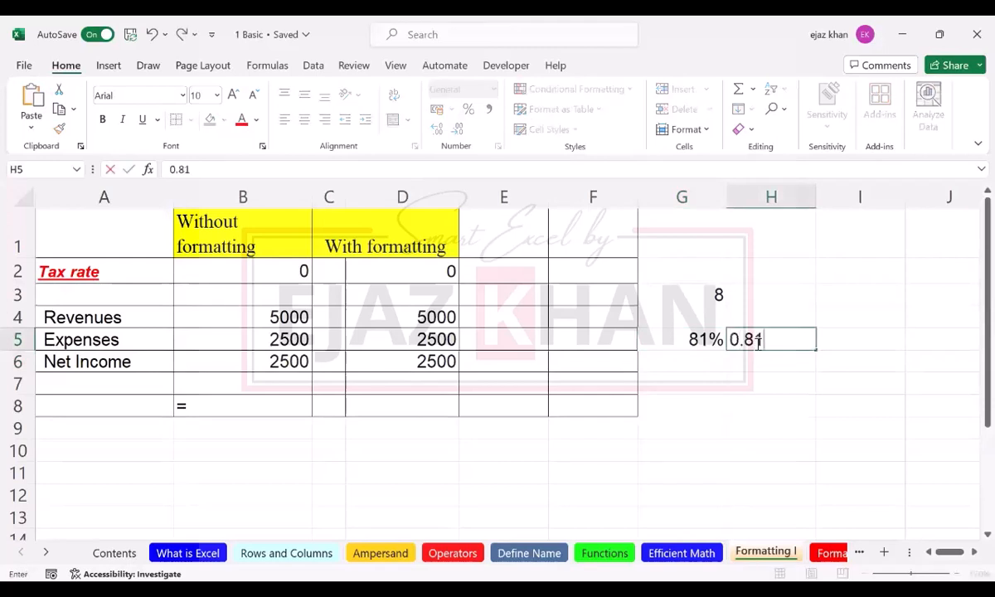
key("Tab")
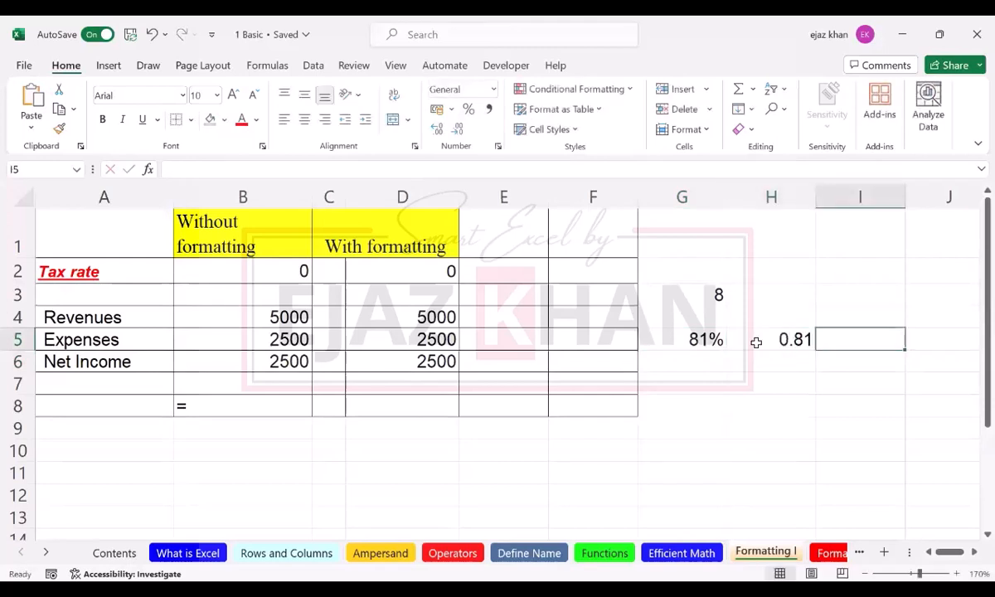
type("=")
left_click(756, 343)
type("*1")
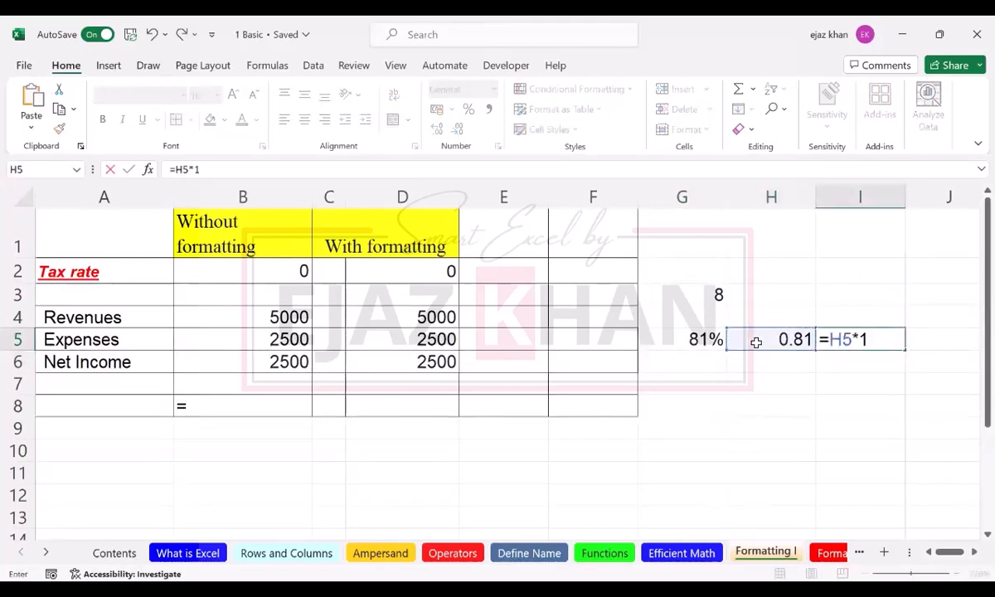
type("00")
key("Return")
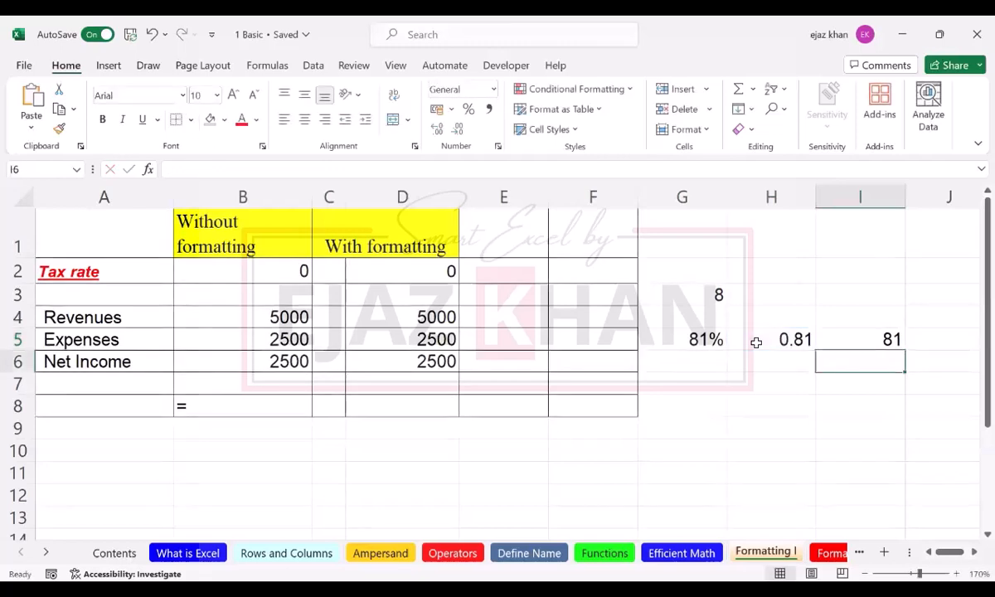
double_click(886, 340)
key("ctrl+Return")
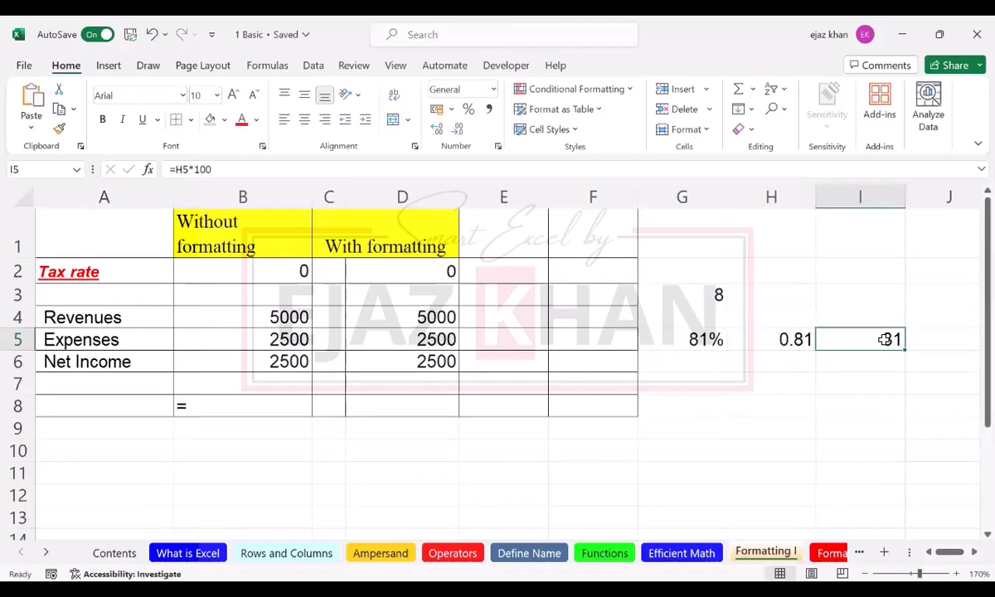
Enter $5 in H7 and $10 in H8, including the dollar signs as part of the entries.
left_click(783, 389)
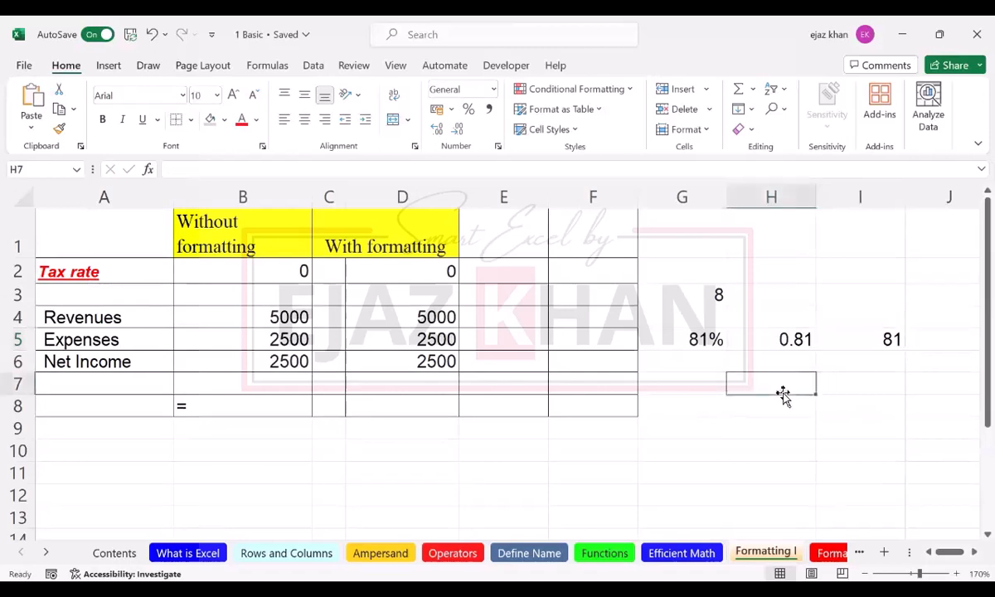
type("$5")
key("Return")
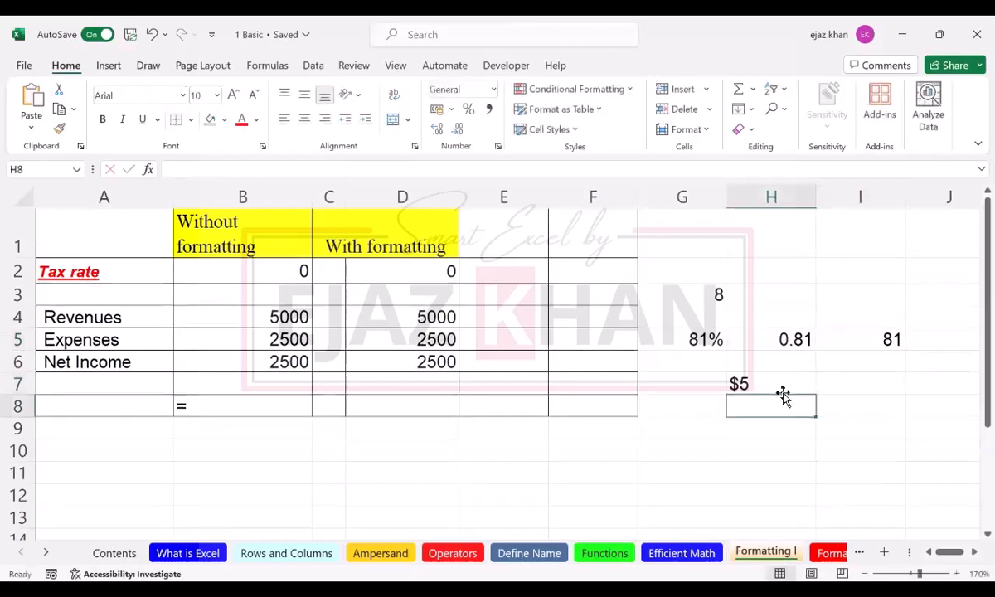
key("Return")
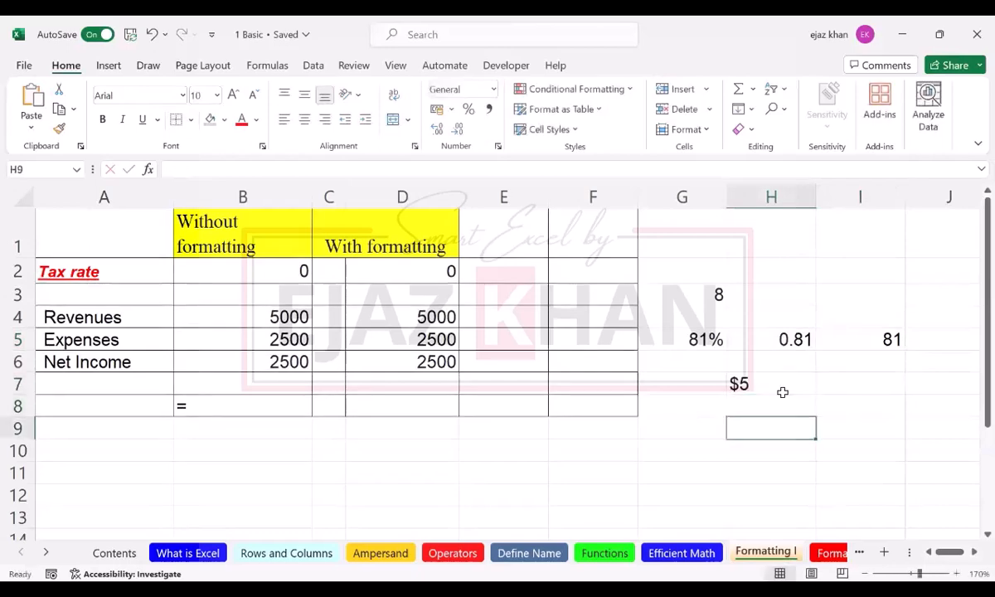
key("Up")
type("$10")
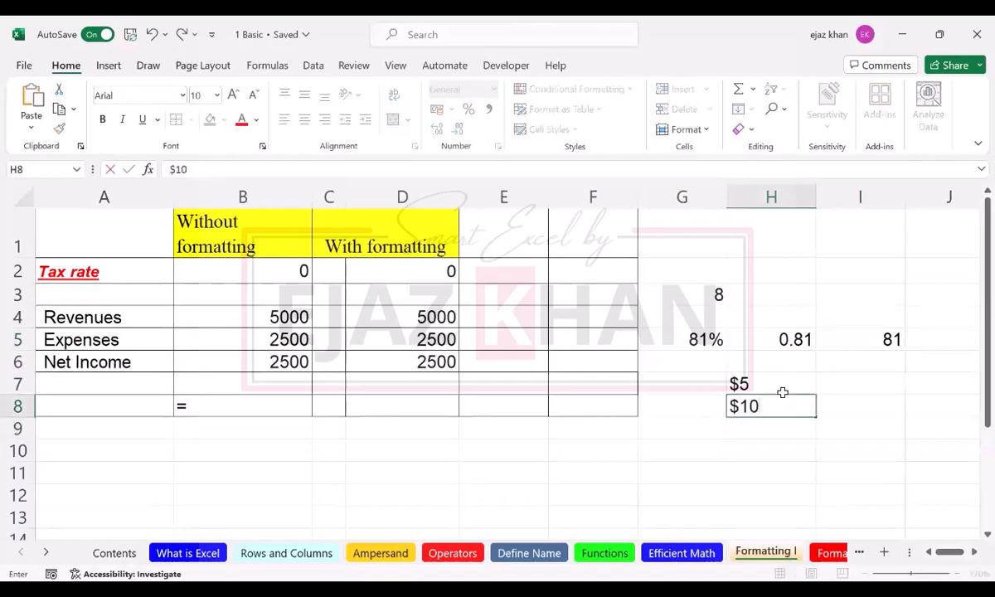
key("Return")
Multiply the two amounts with the formula =H7*H8 in H9.
type("=")
left_click(782, 392)
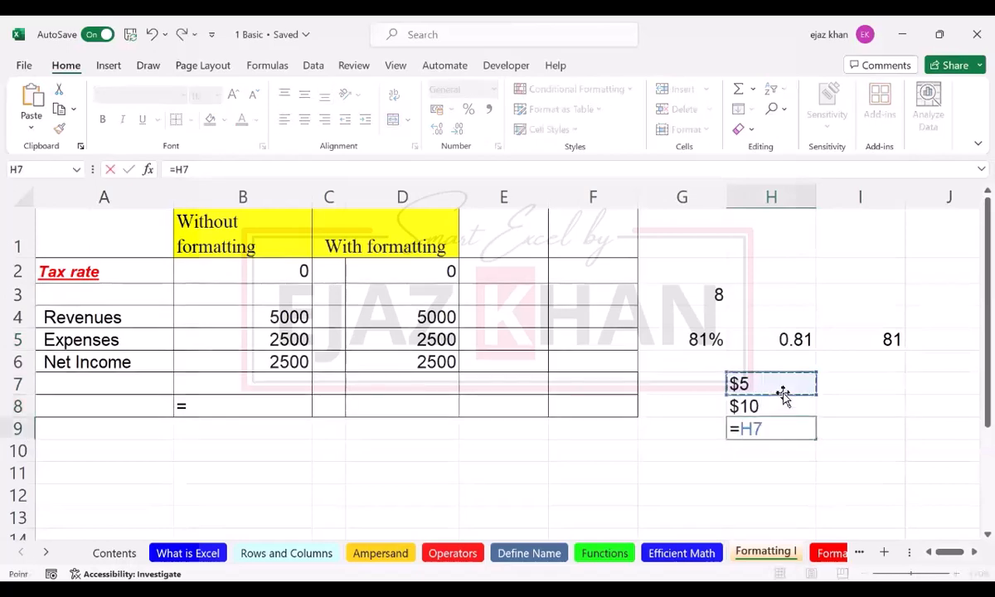
type("*H8")
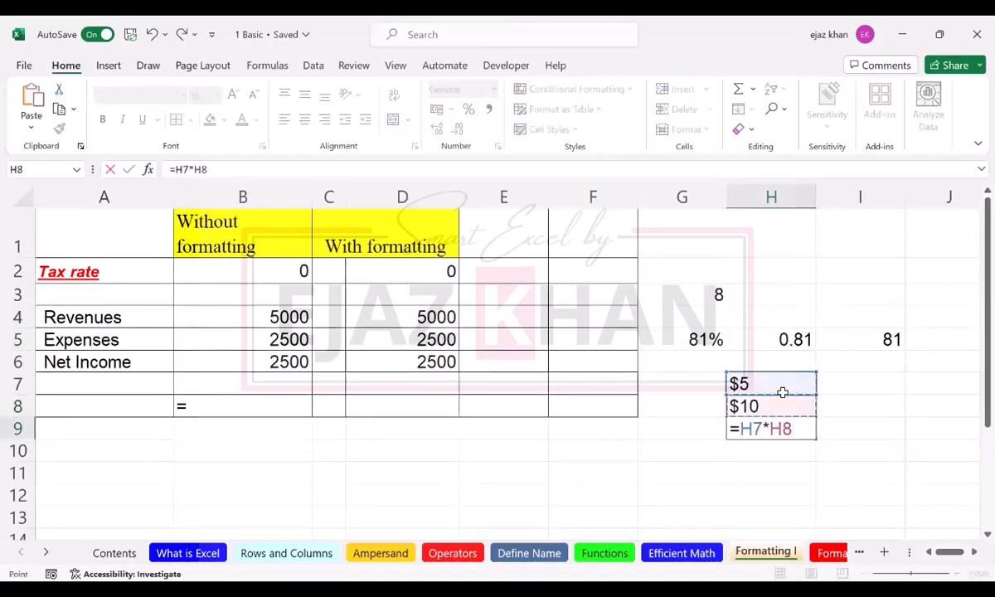
key("Return")
key("Up")
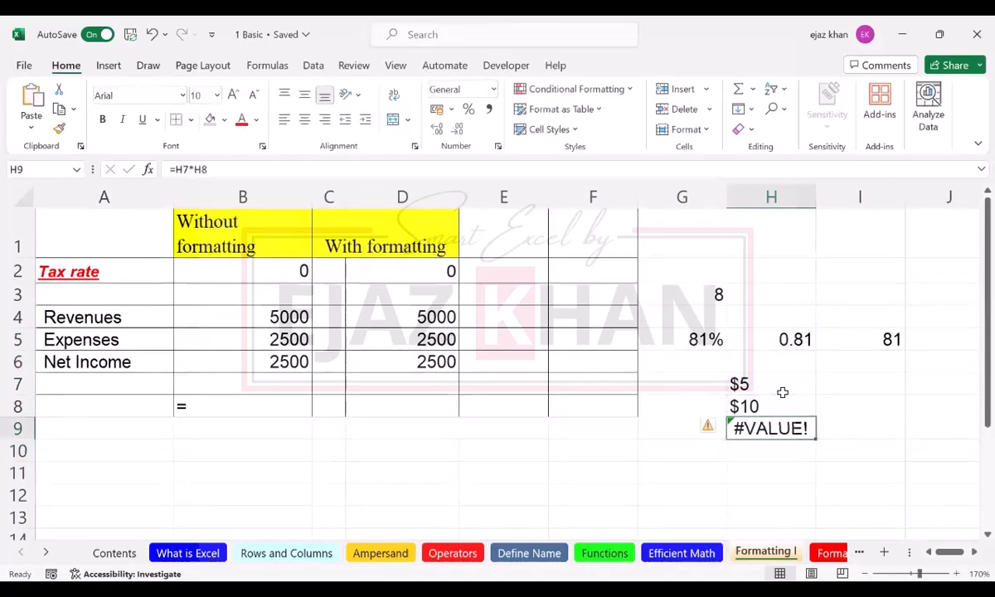
Replace the dollar entries in H7 and H8 with the plain numbers 5 and 10.
left_click_drag(734, 383, 736, 406)
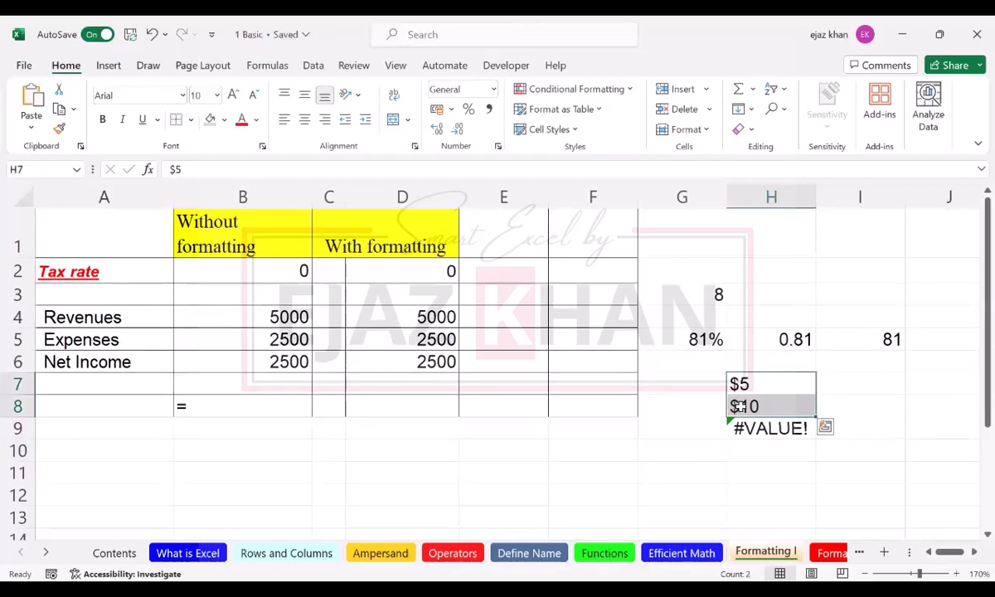
left_click(740, 407)
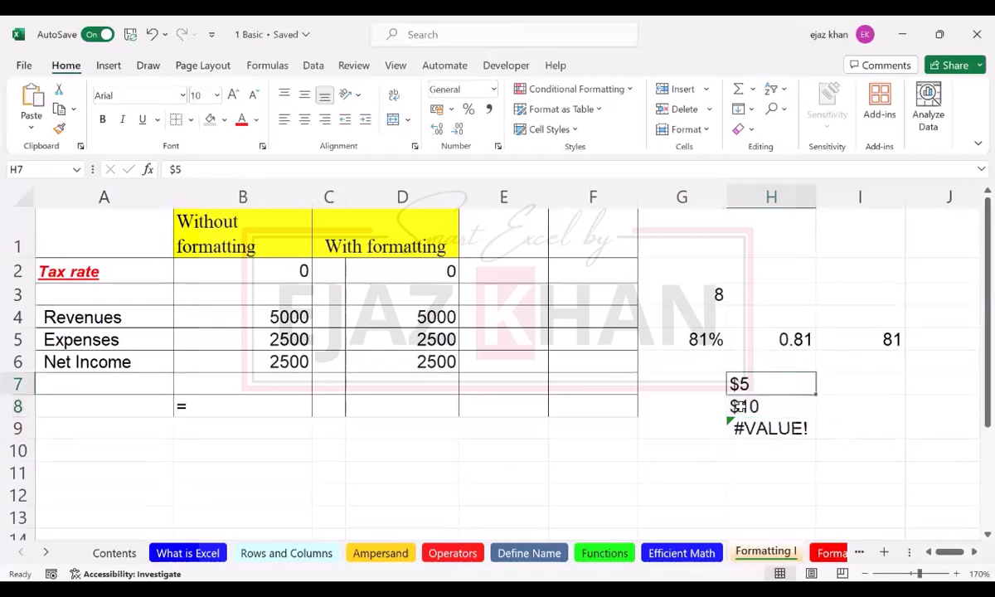
key("shift+Down")
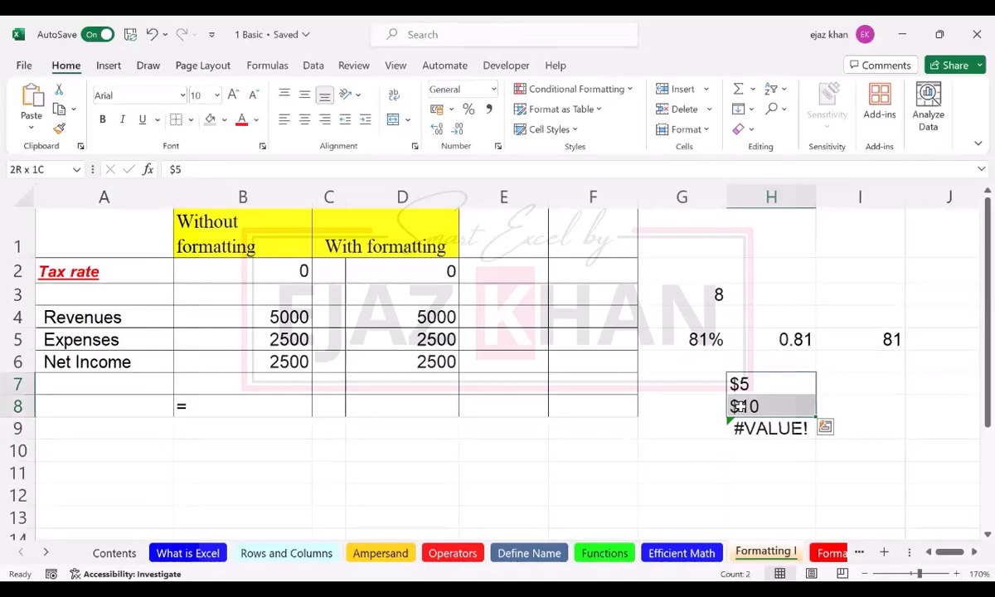
key("shift+Up")
type("5")
key("Return")
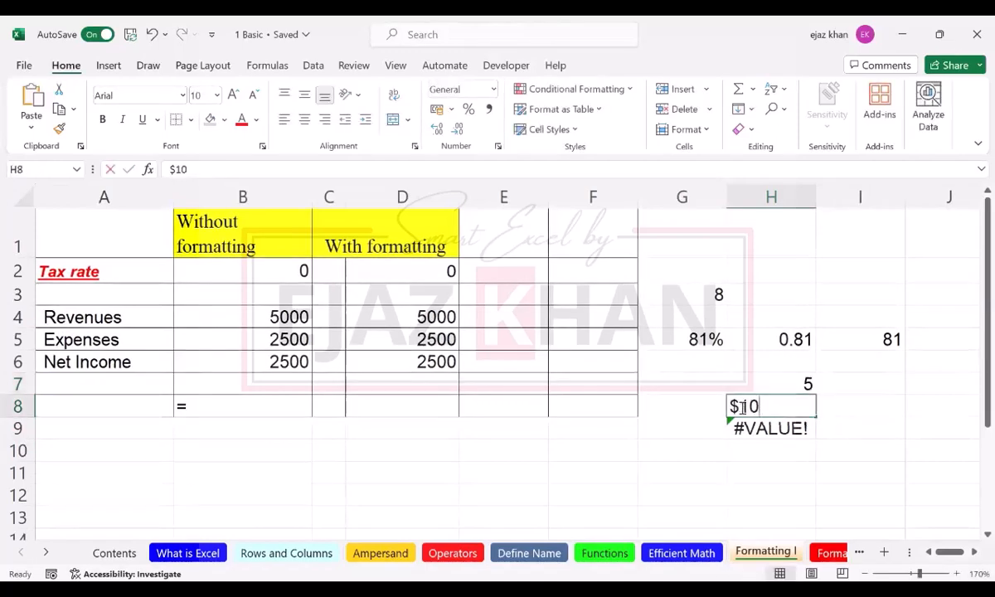
type("10")
key("Return")
Select H7:H9 and look through the quick accounting currency options without applying one.
key("Up")
key("Up")
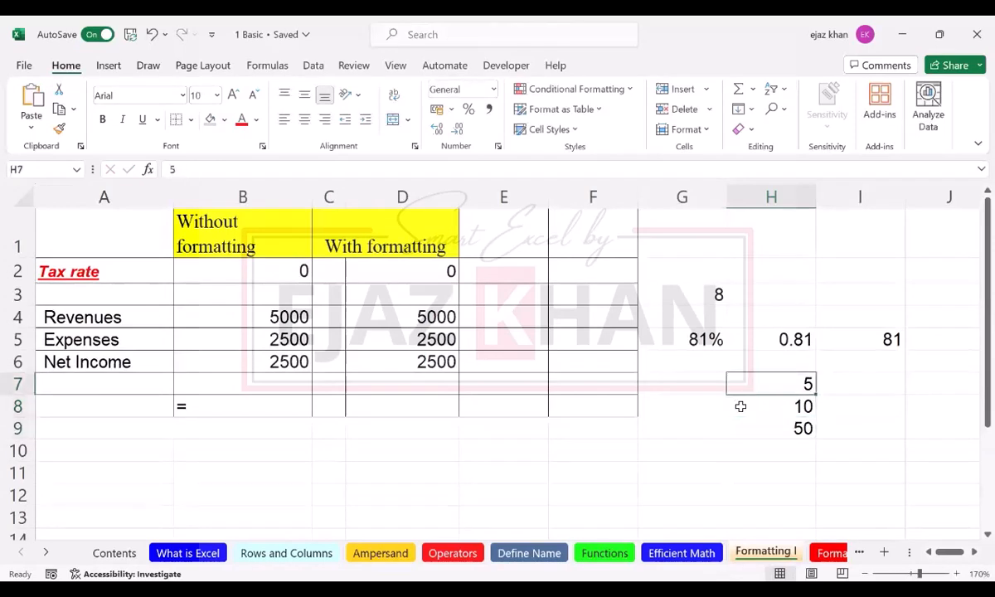
key("shift+Down")
key("shift+Down")
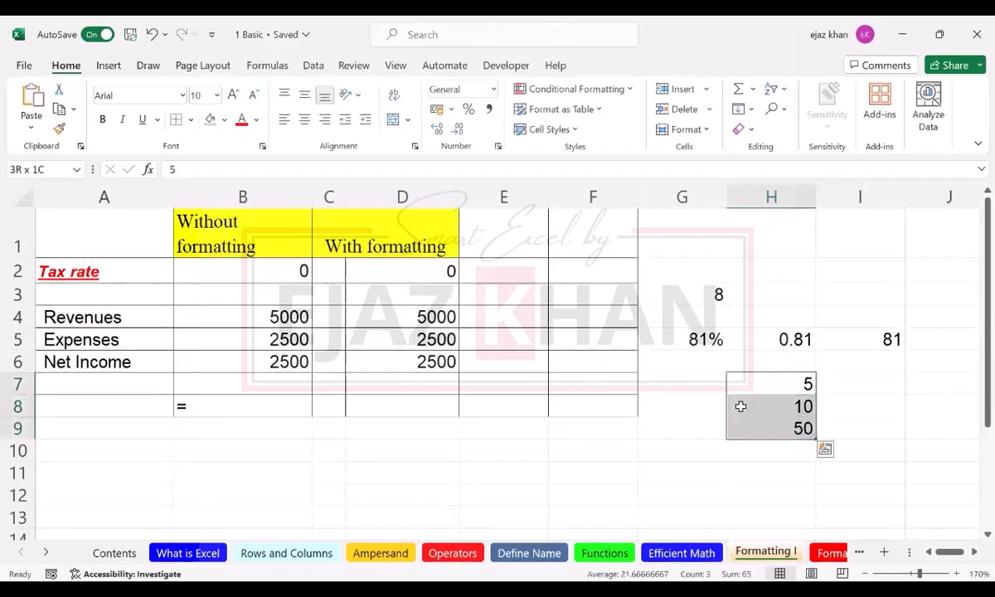
left_click(450, 110)
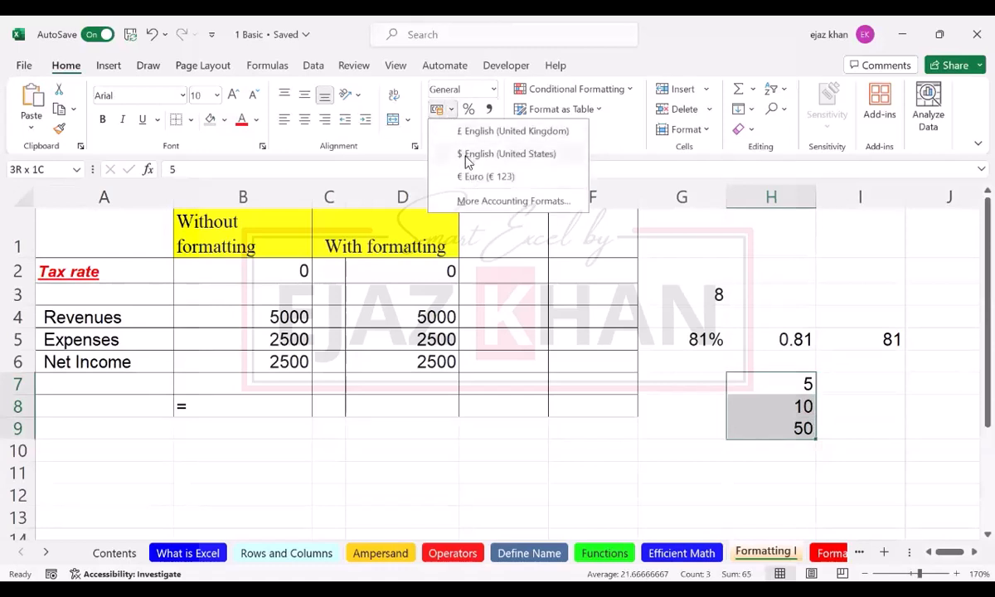
left_click(452, 114)
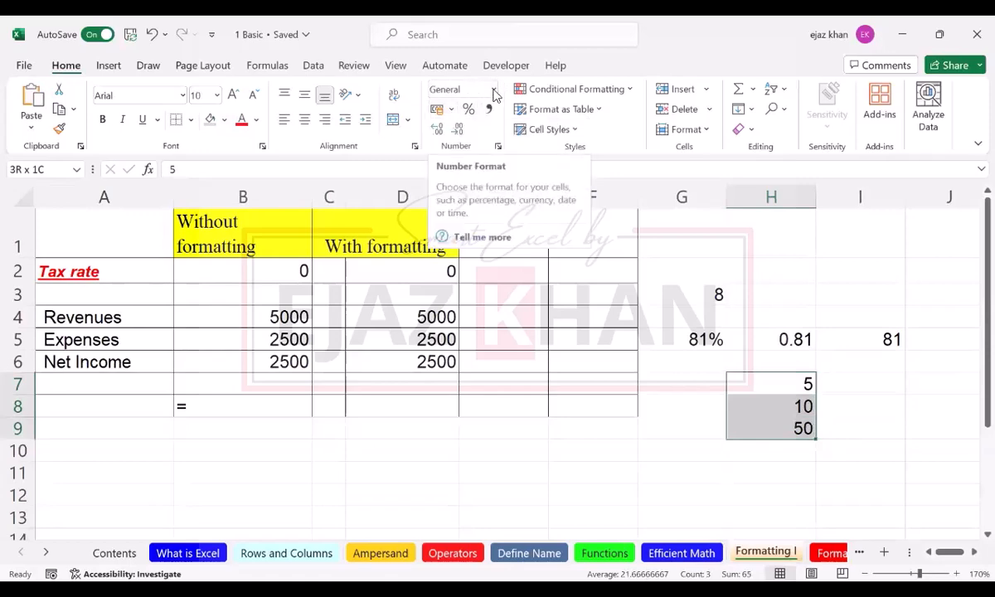
Examine the Currency category and its list of symbols in the detailed number formats for H7:H9, then cancel.
left_click(494, 90)
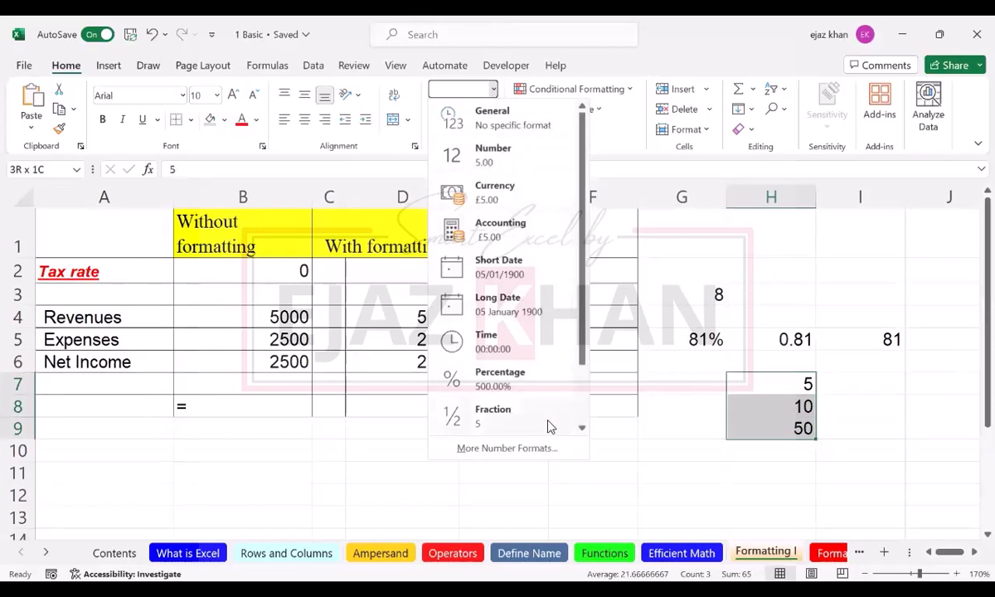
left_click(501, 451)
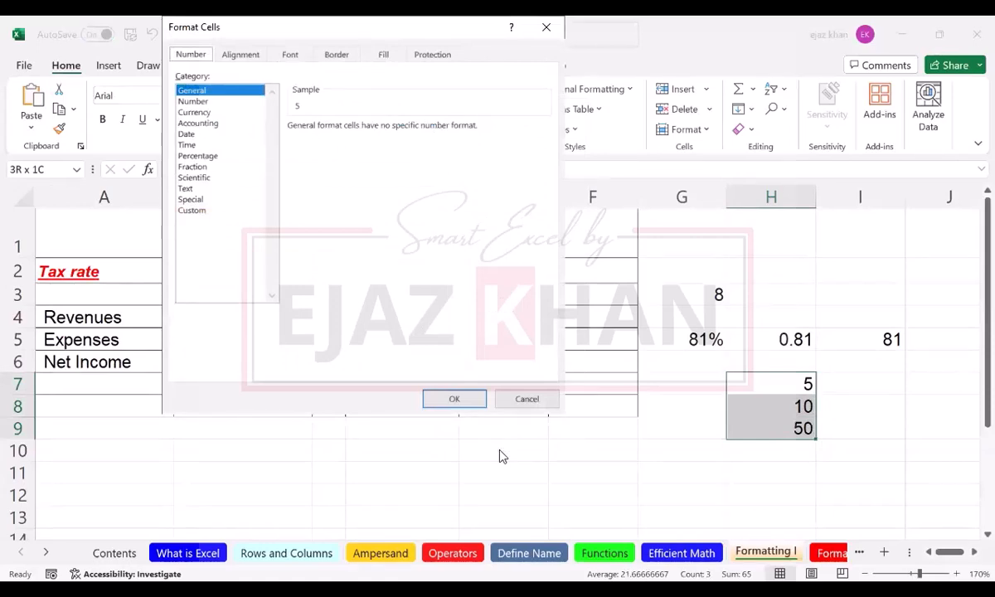
left_click(195, 112)
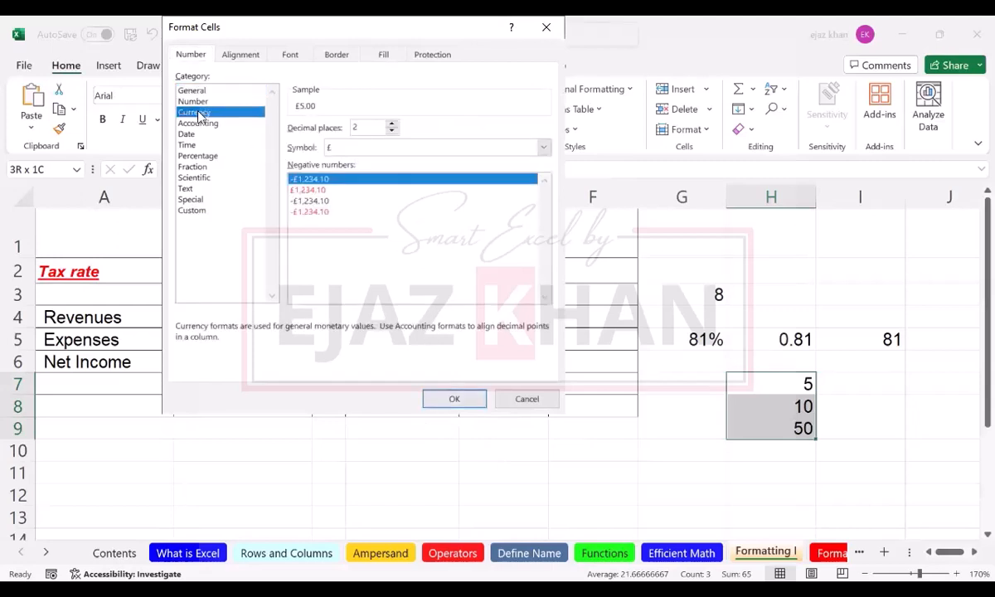
left_click(355, 126)
key("BackSpace")
left_click(408, 147)
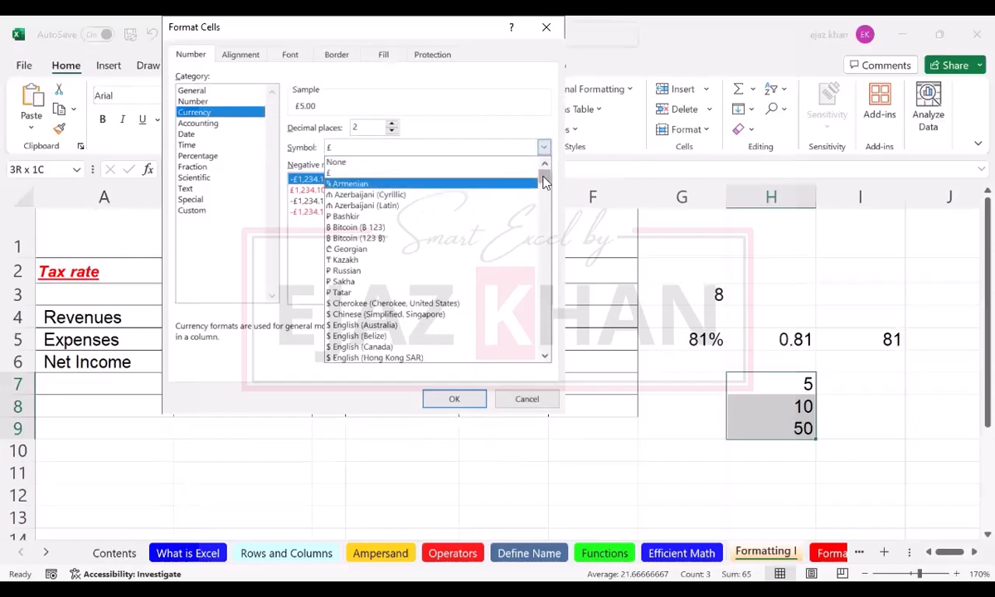
scroll(545, 182, "down", 15)
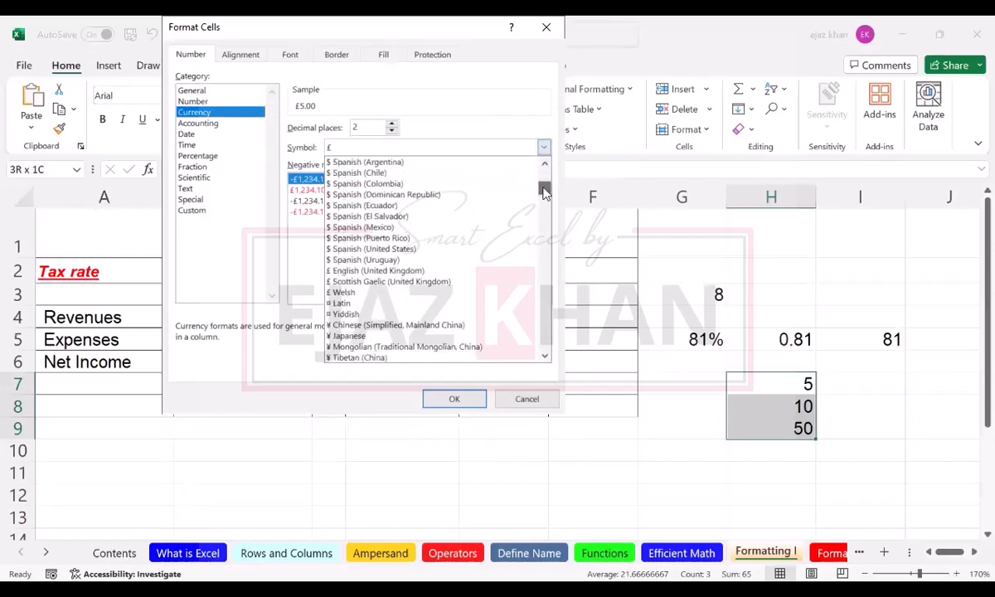
scroll(534, 168, "up", 15)
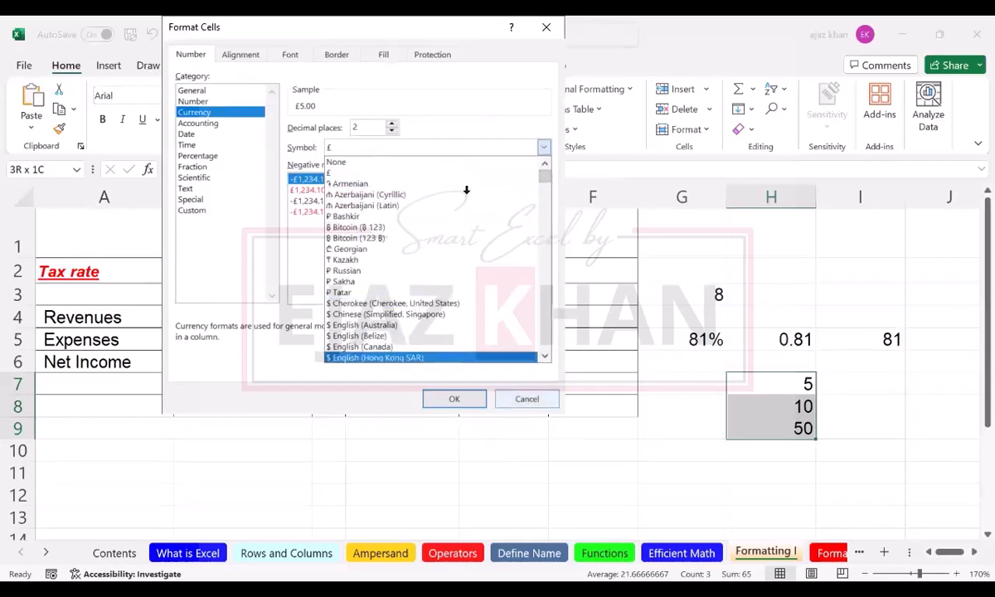
key("Escape")
key("Escape")
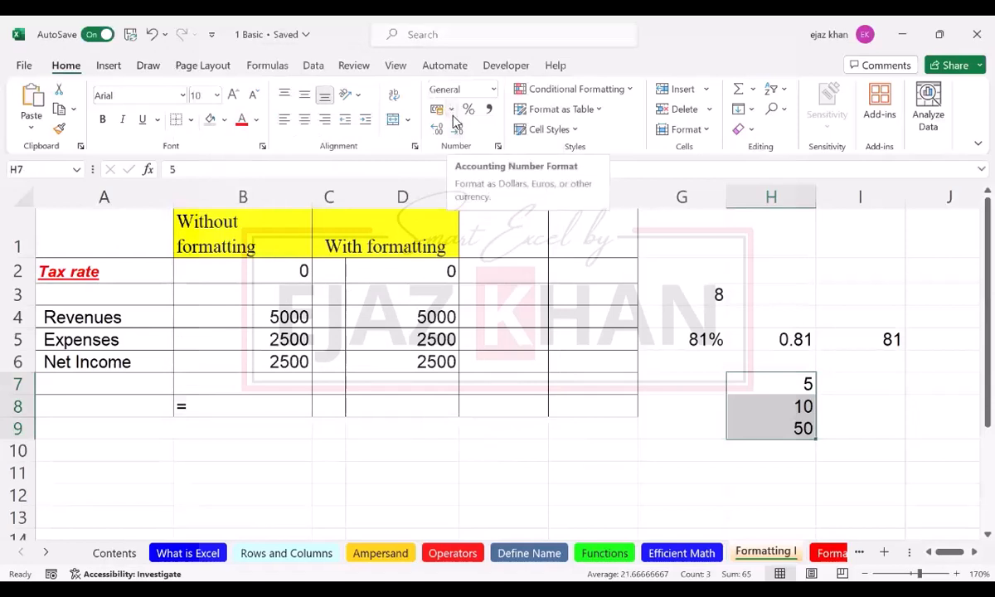
Apply the $ English (United States) accounting format to H7:H9 and view the number formats available for H9.
left_click(453, 111)
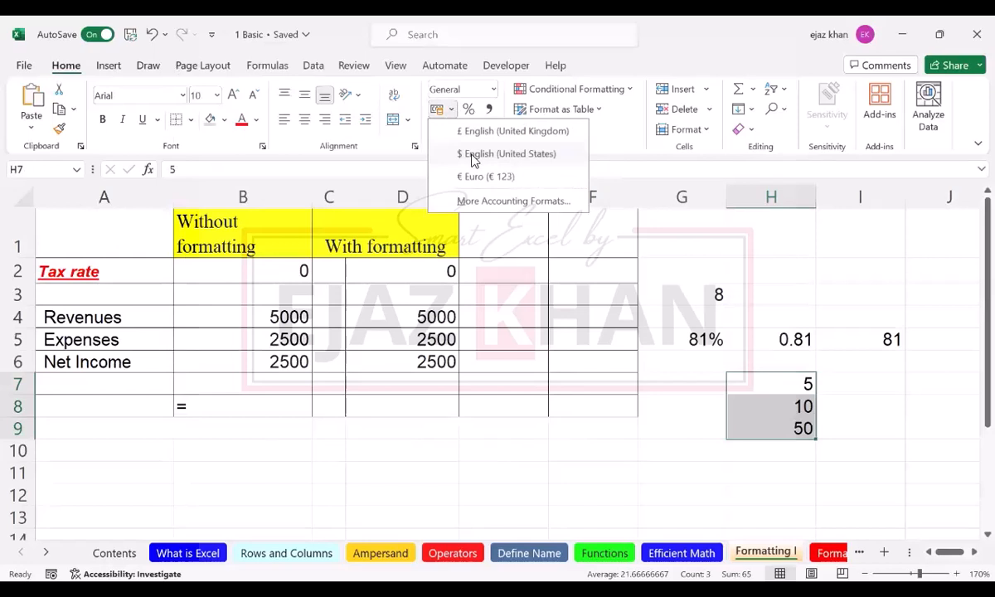
left_click(474, 154)
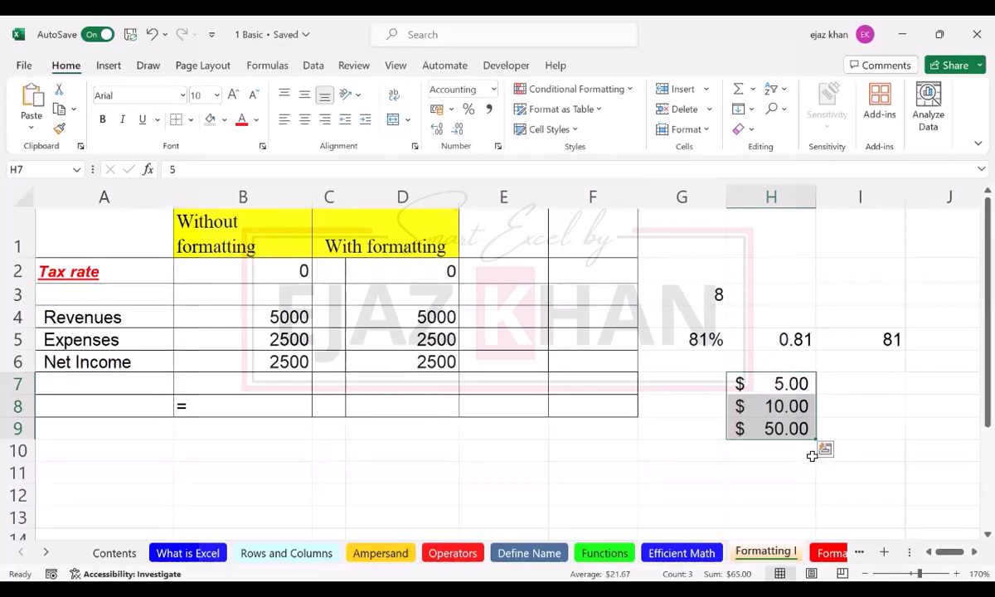
left_click(790, 429)
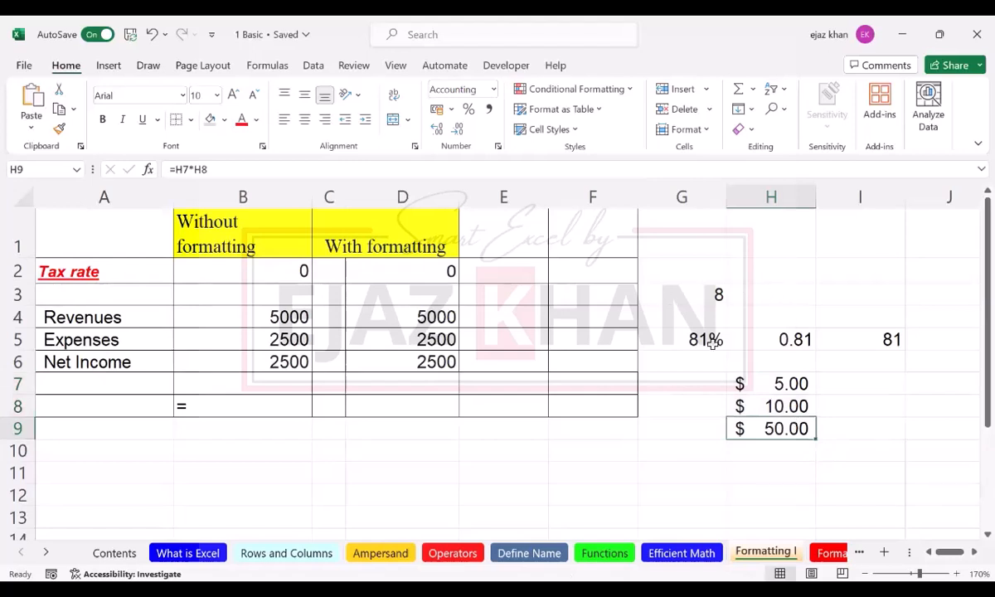
left_click(492, 89)
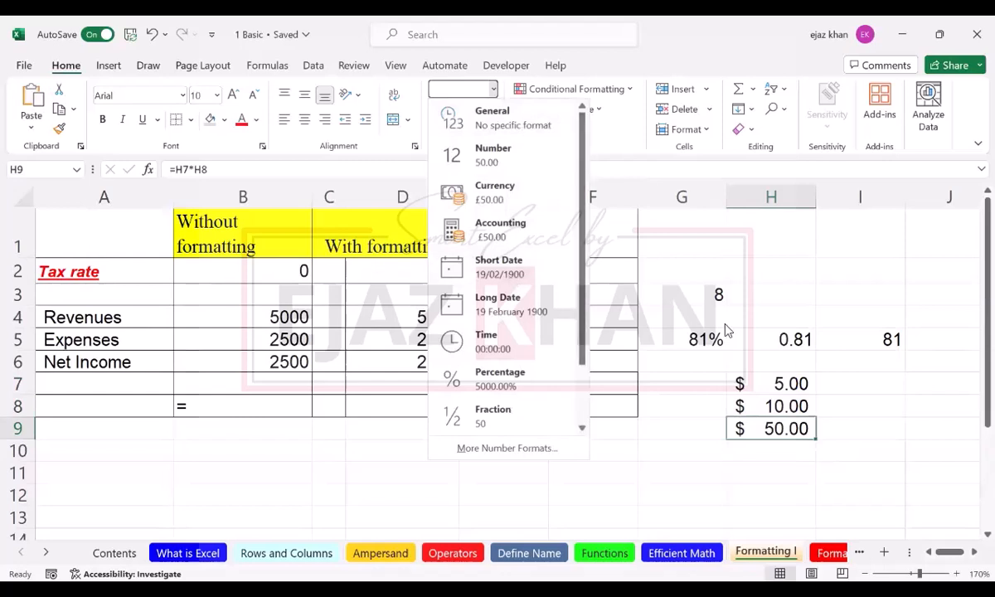
key("Escape")
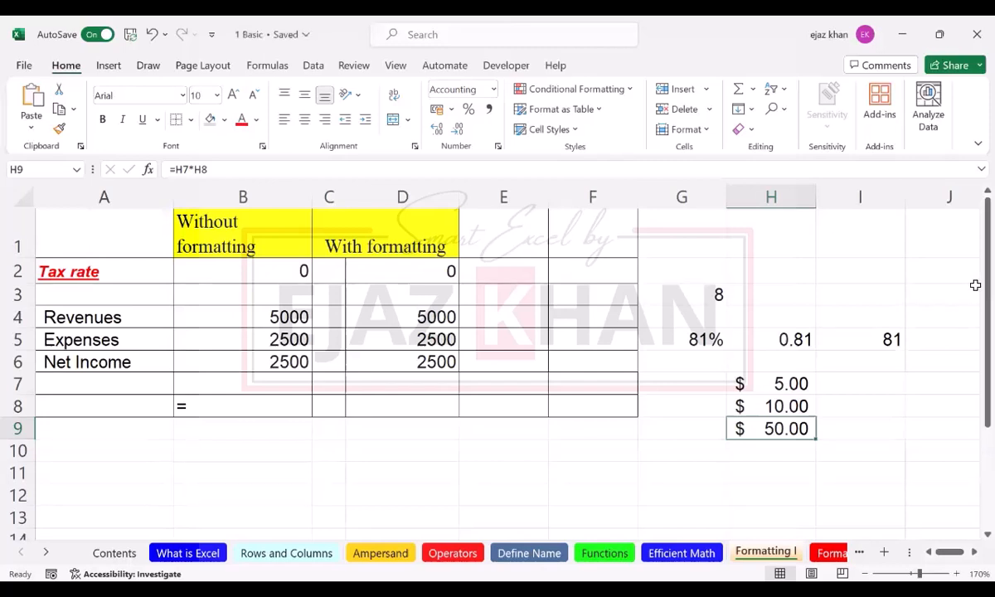
left_click(880, 346)
key("Up")
key("Up")
key("Up")
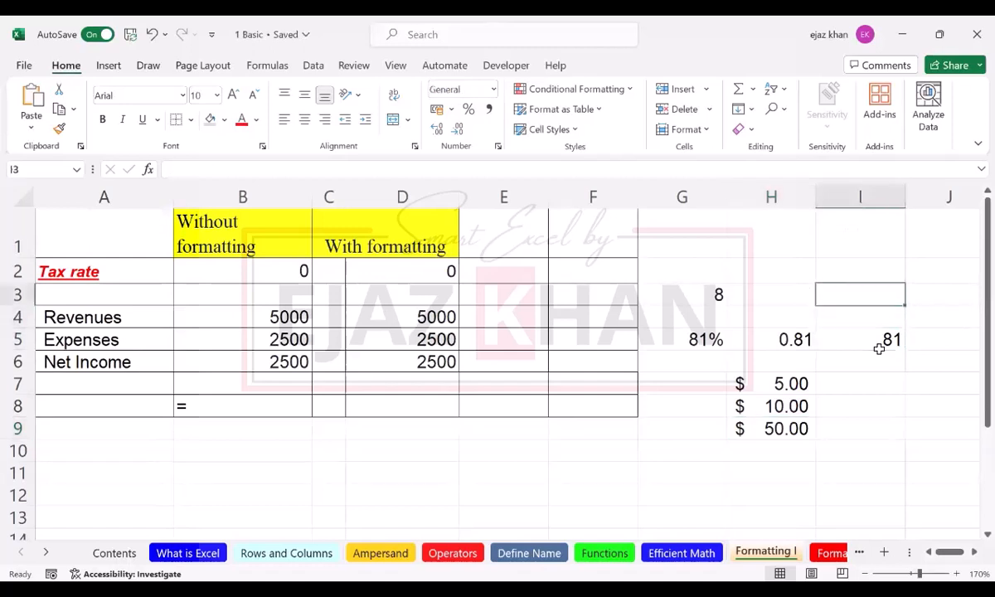
key("Down")
key("Down")
key("Left")
key("Down")
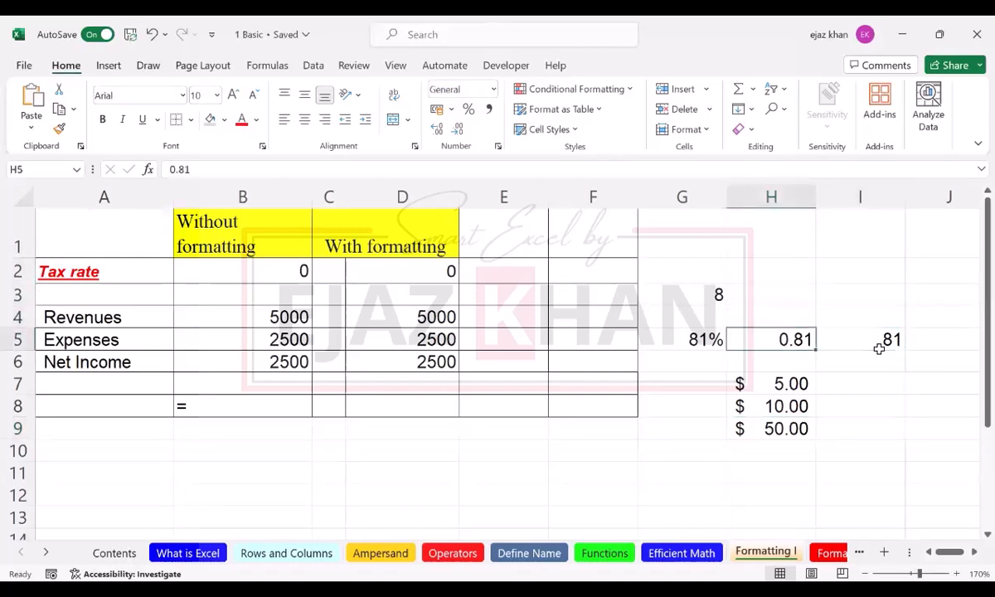
key("Left")
key("Right")
Enter the formula =I5*10000 in I2.
key("Up")
key("Up")
key("Up")
key("Right")
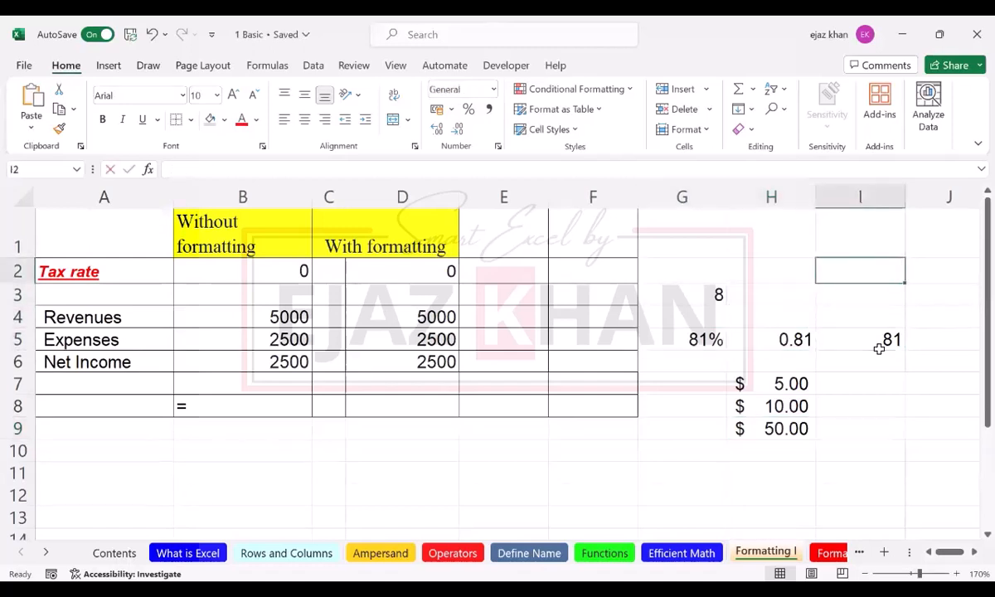
type("=")
key("Down")
key("Down")
key("Down")
type("*10000")
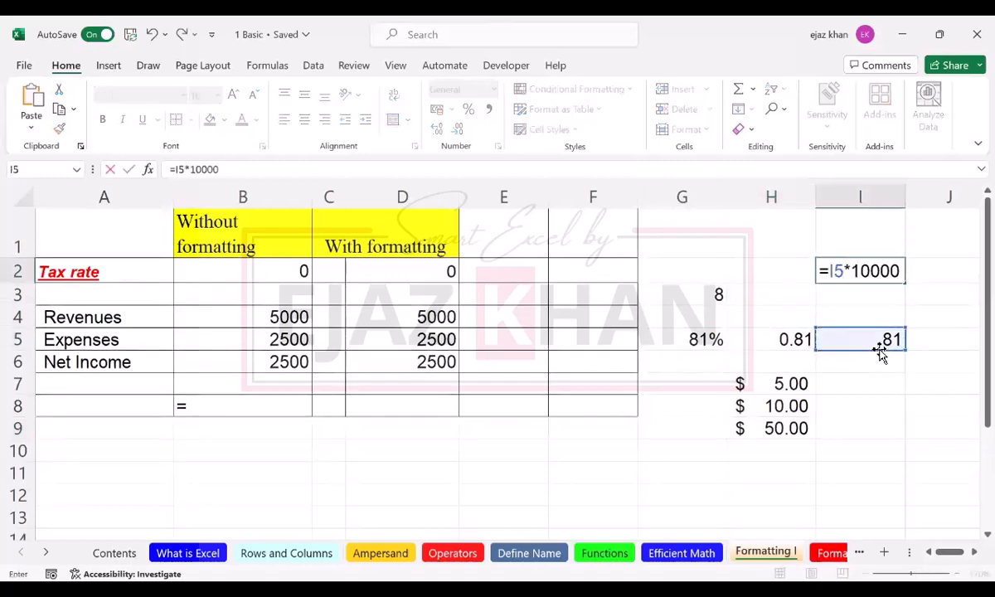
key("Return")
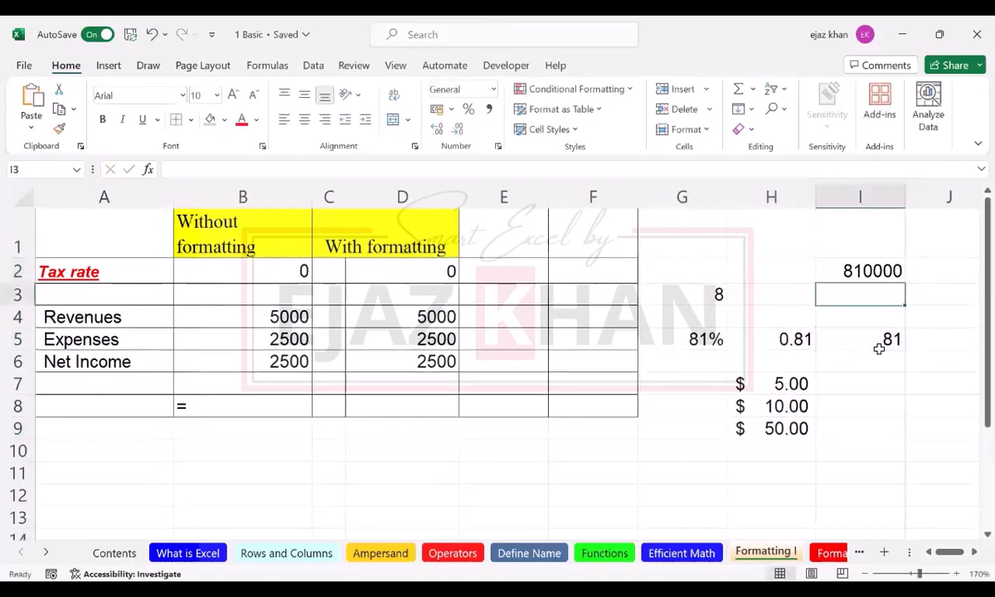
Remove the formula in I2 and enter =1000*I5 there instead.
key("Up")
key("ctrl+z")
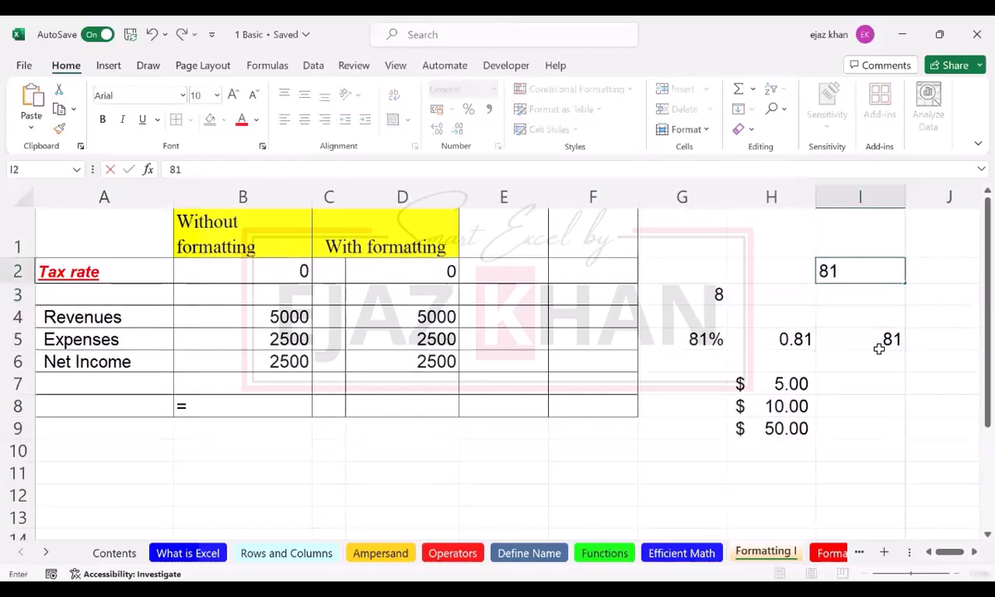
key("Delete")
type("=1000*")
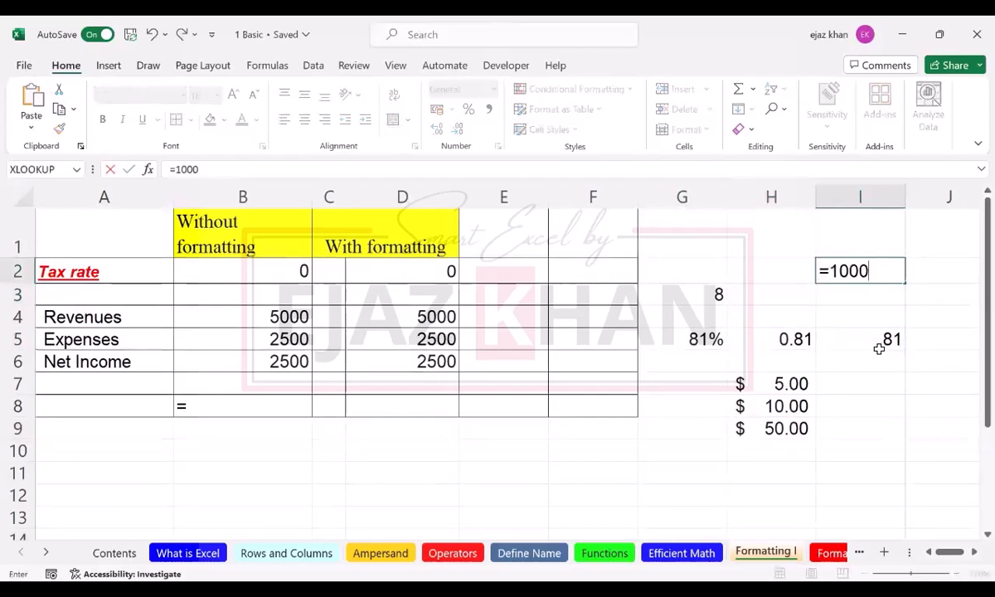
key("Down")
key("Down")
key("Down")
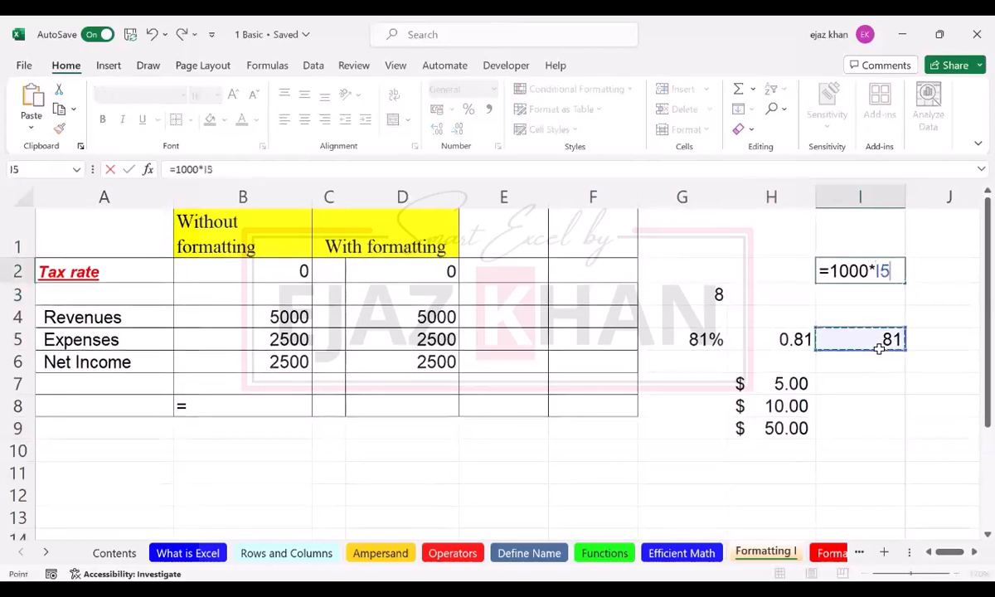
key("Return")
Multiply 1000 by the percentage in G5 with the formula =1000*G5 in G2.
key("Left")
key("Left")
key("Up")
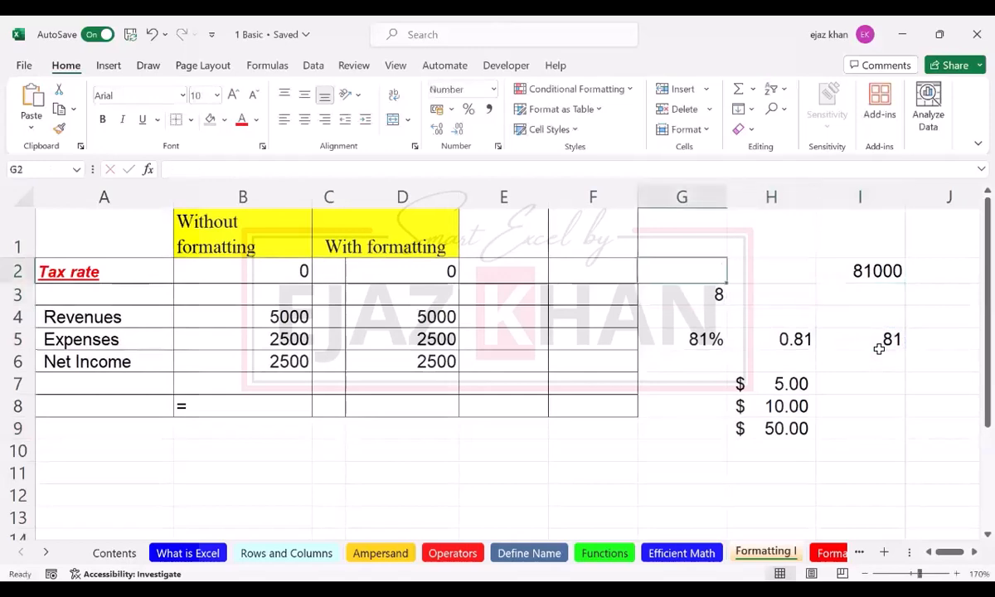
type("=19")
type("000")
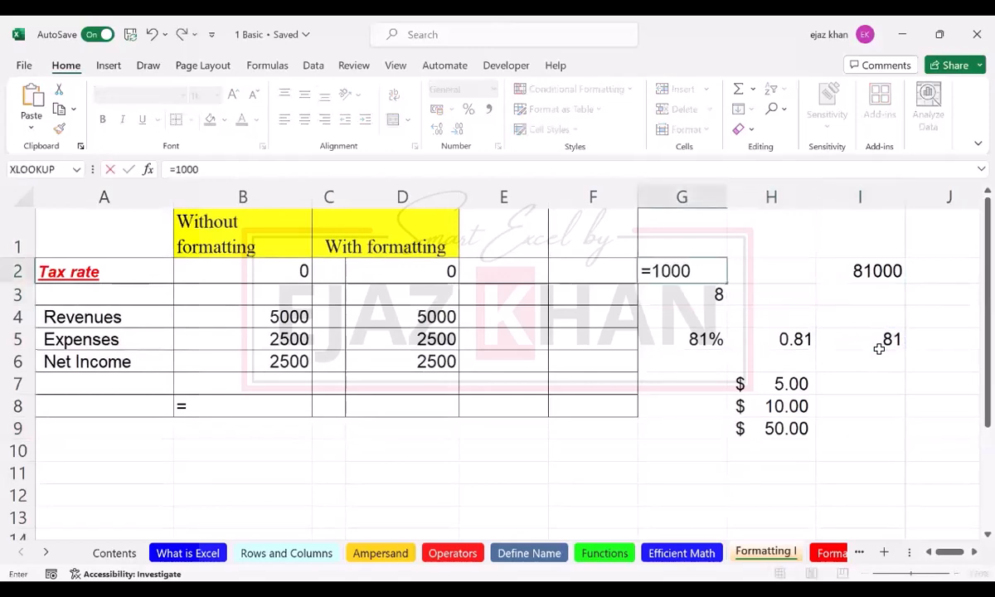
type("*")
key("Down")
key("Down")
key("Down")
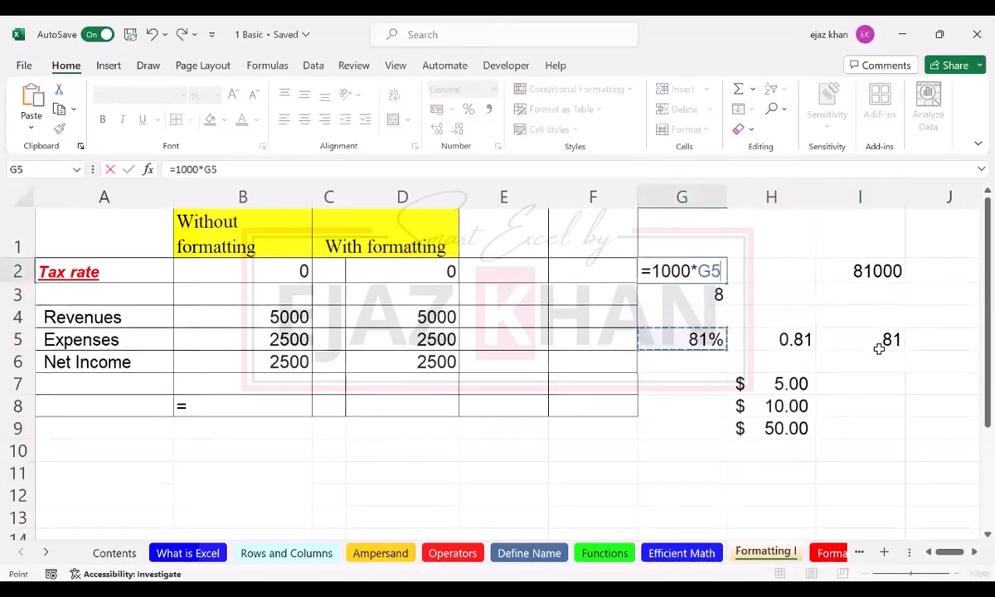
key("ctrl+Return")
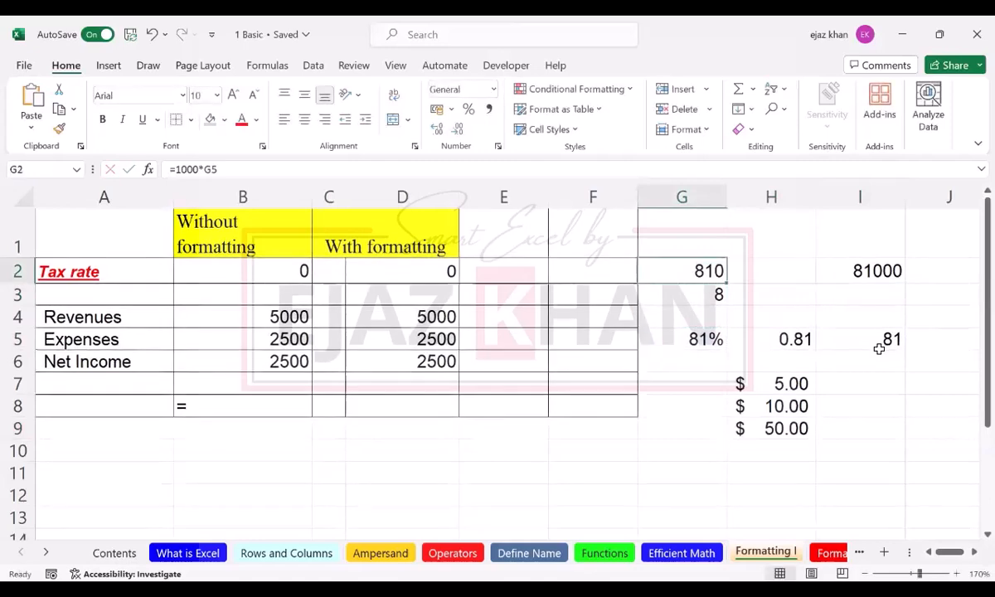
Clear the test values and formulas in columns G to I from row 2 down through the currency amounts.
key("shift+Right")
key("shift+Right")
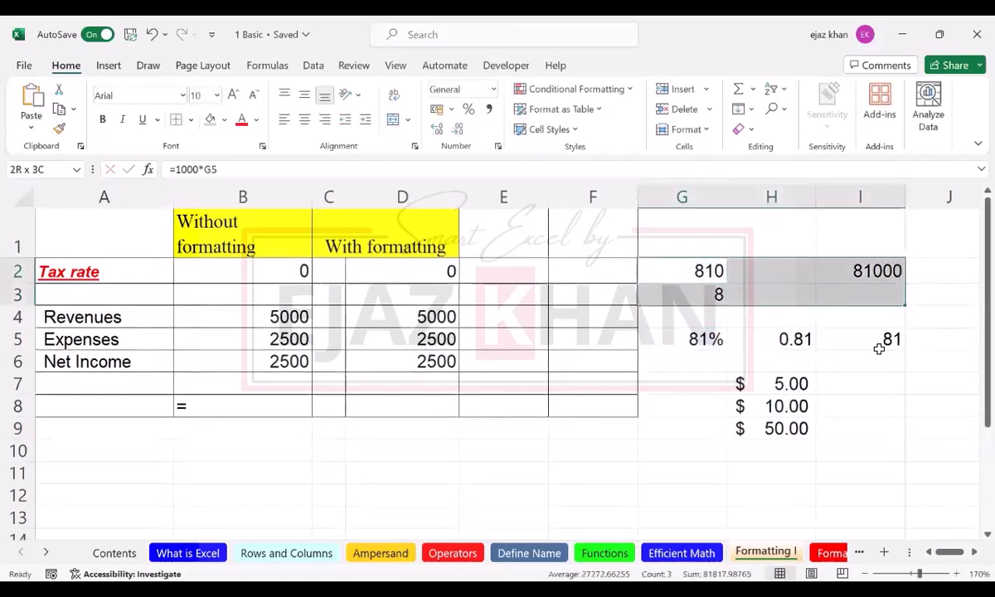
key("shift+Down")
key("shift+Down")
key("shift+Down")
key("shift+Down")
key("shift+Down")
key("shift+Down")
key("shift+Down")
key("shift+Down")
key("Delete")
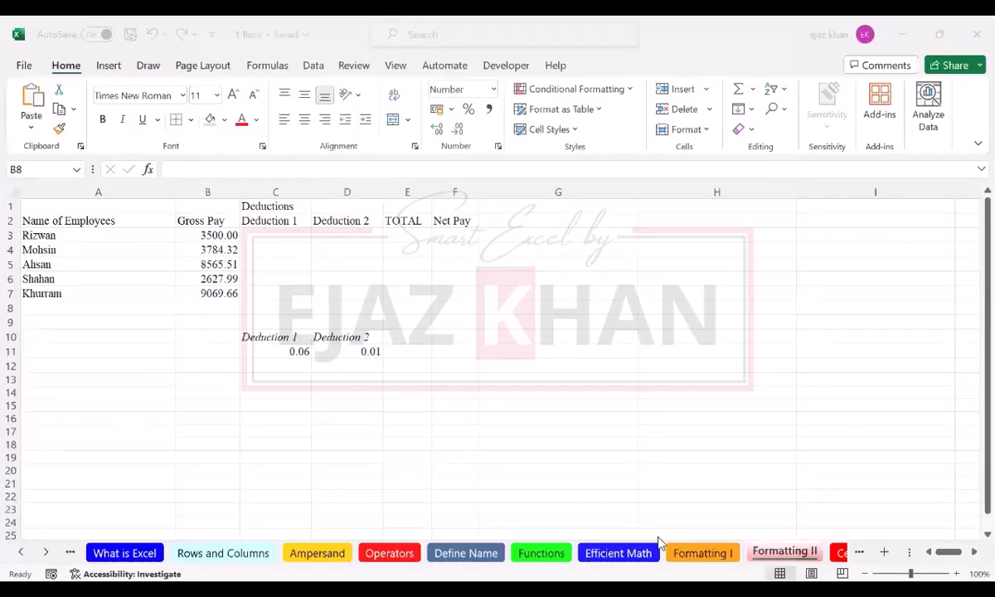
Select cell A1 on the Formatting II sheet.
left_click(75, 203)
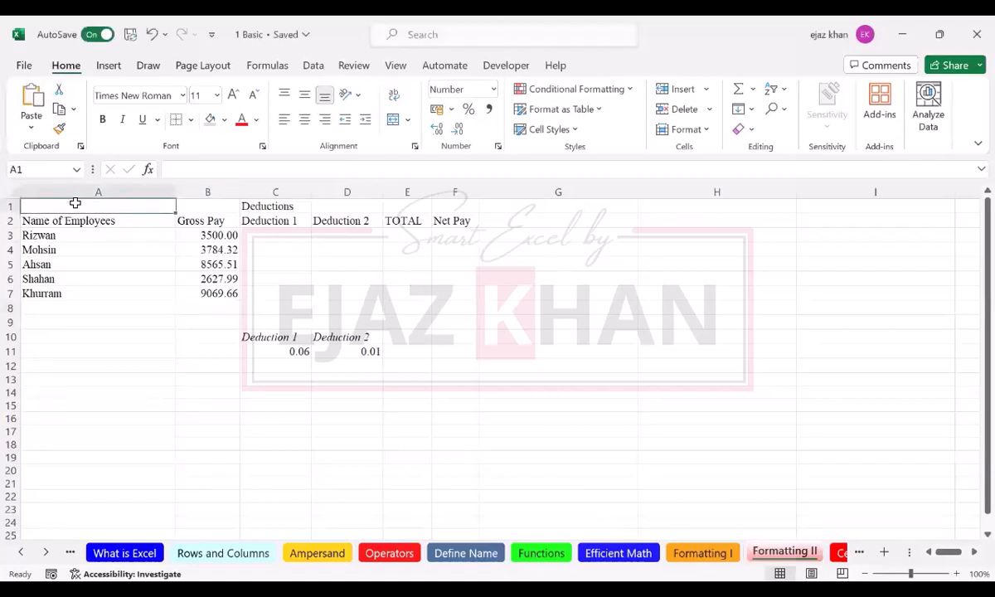